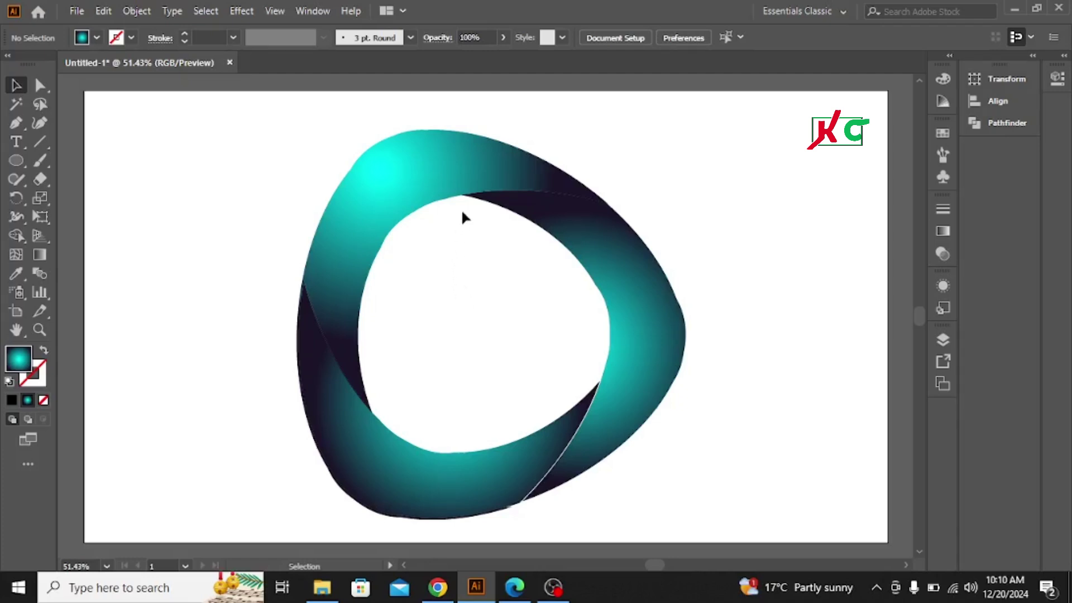
Step: Scale the whole finished ring logo down to a small size and place it in the artboard's upper-left corner
left_click_drag(279, 134, 730, 493)
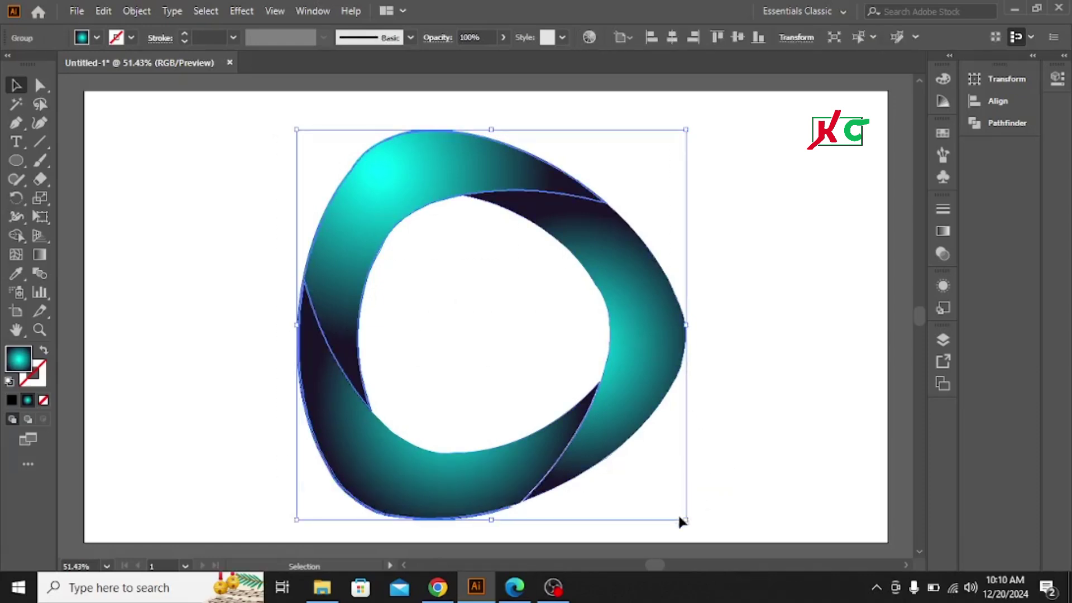
left_click_drag(686, 519, 530, 364)
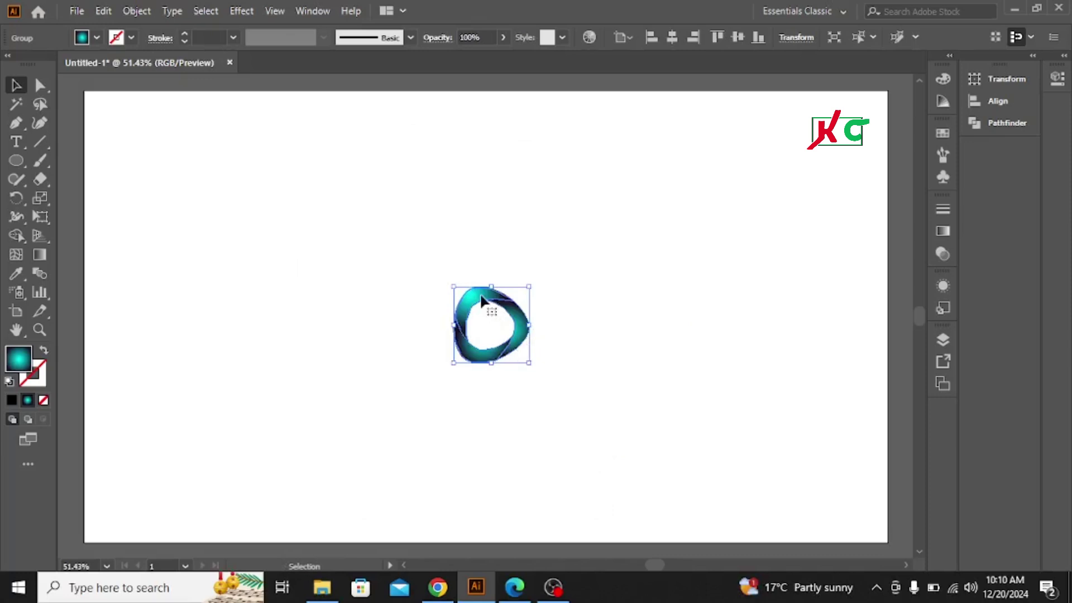
left_click_drag(485, 304, 118, 103)
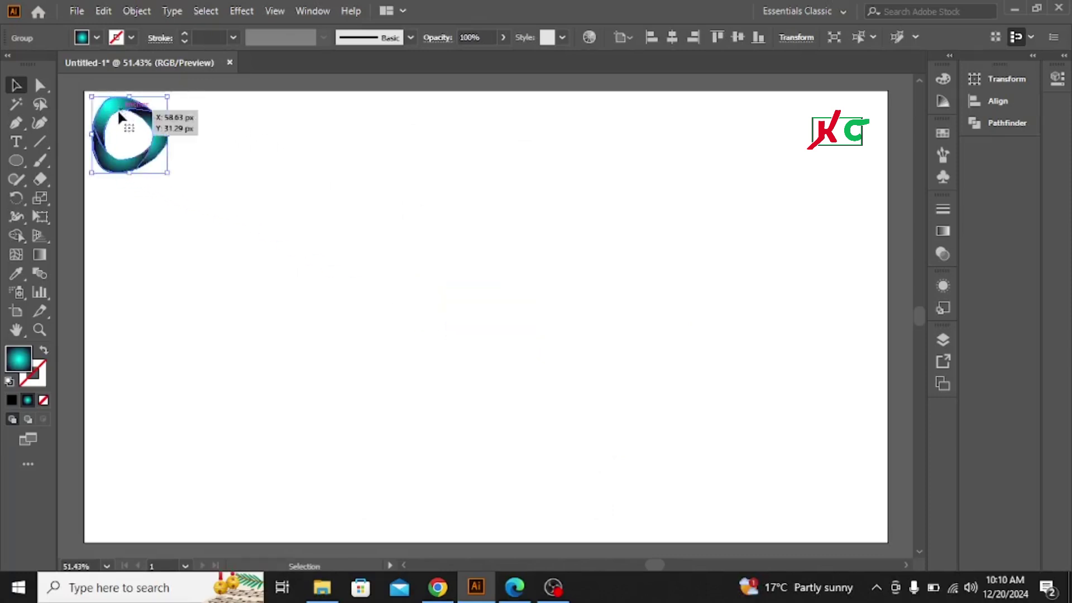
left_click(324, 223)
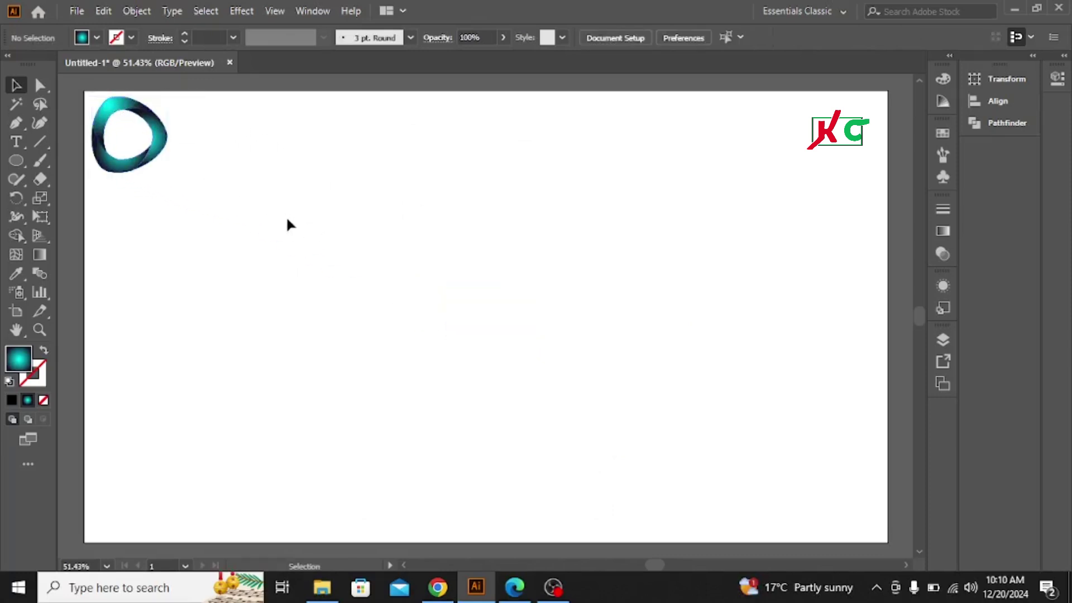
Step: Draw a circle around the middle of the artboard with no fill and a black stroke
left_click(16, 161)
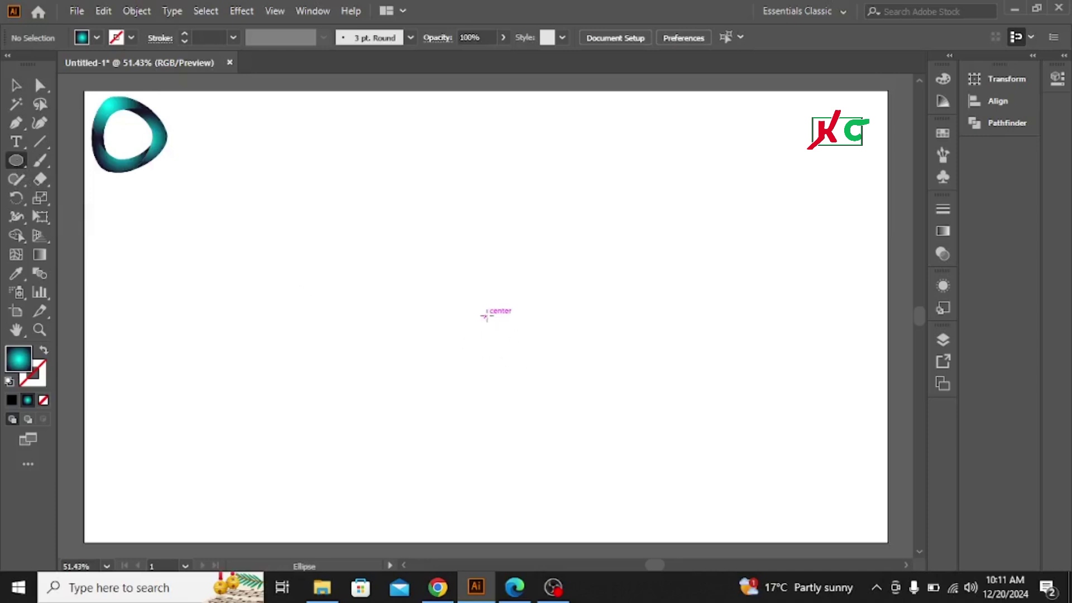
left_click_drag(485, 316, 571, 439)
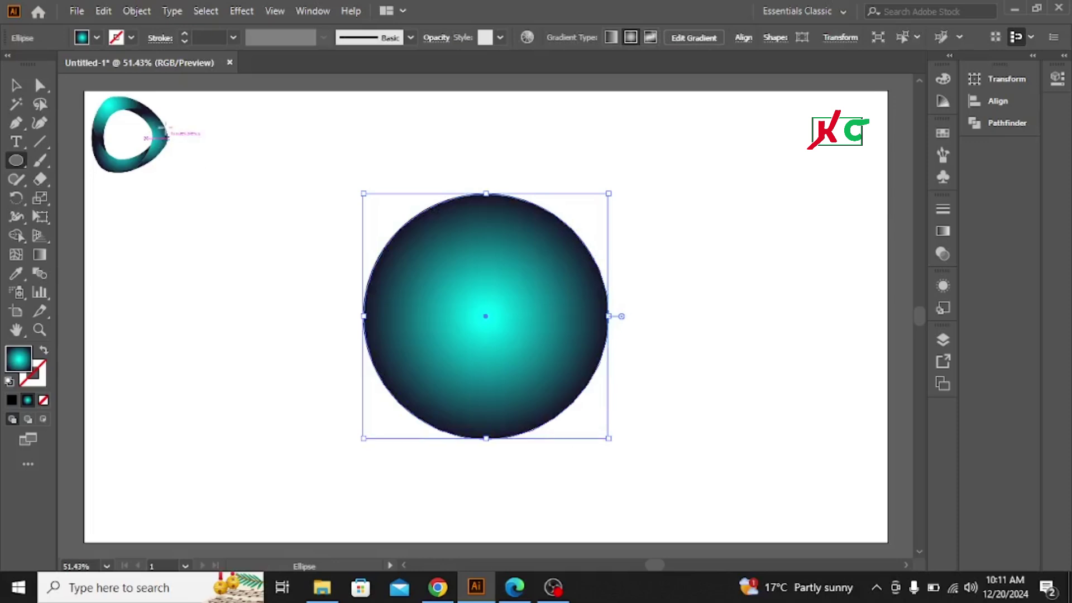
left_click(96, 37)
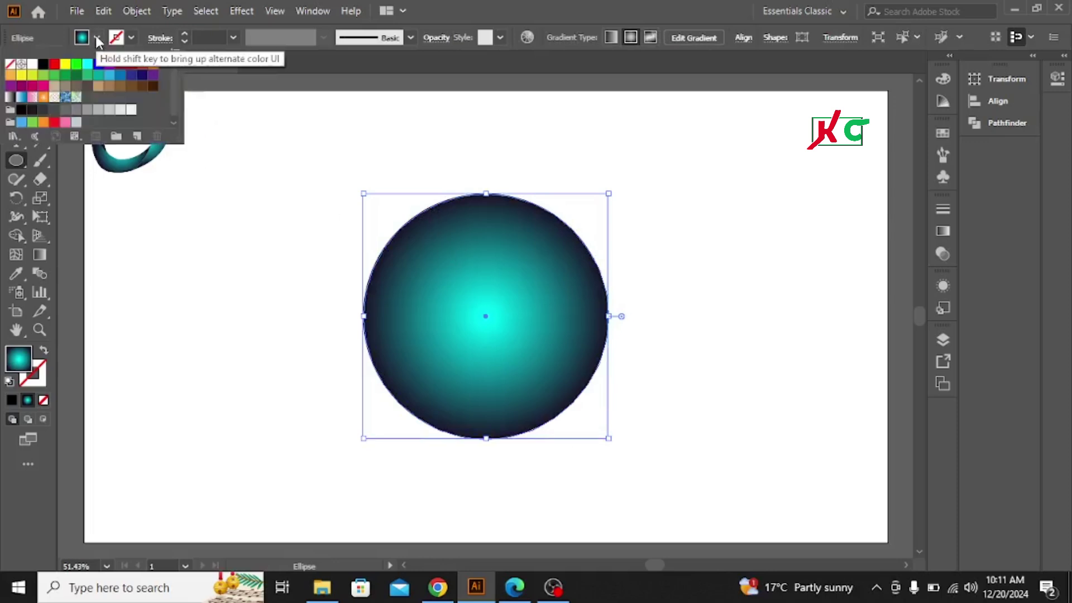
left_click(9, 65)
left_click(131, 37)
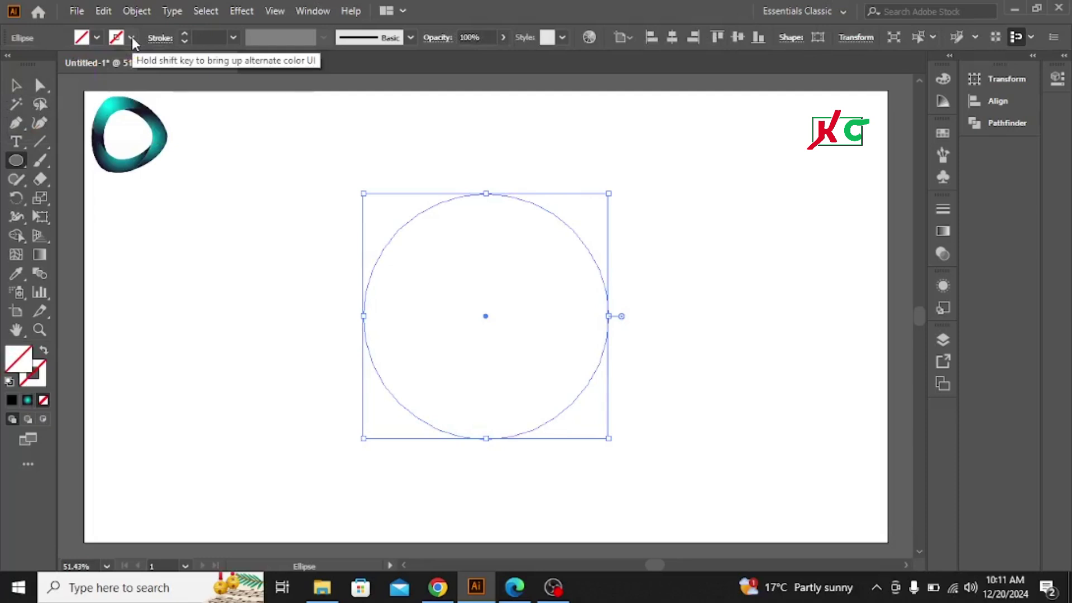
left_click(131, 37)
left_click(45, 68)
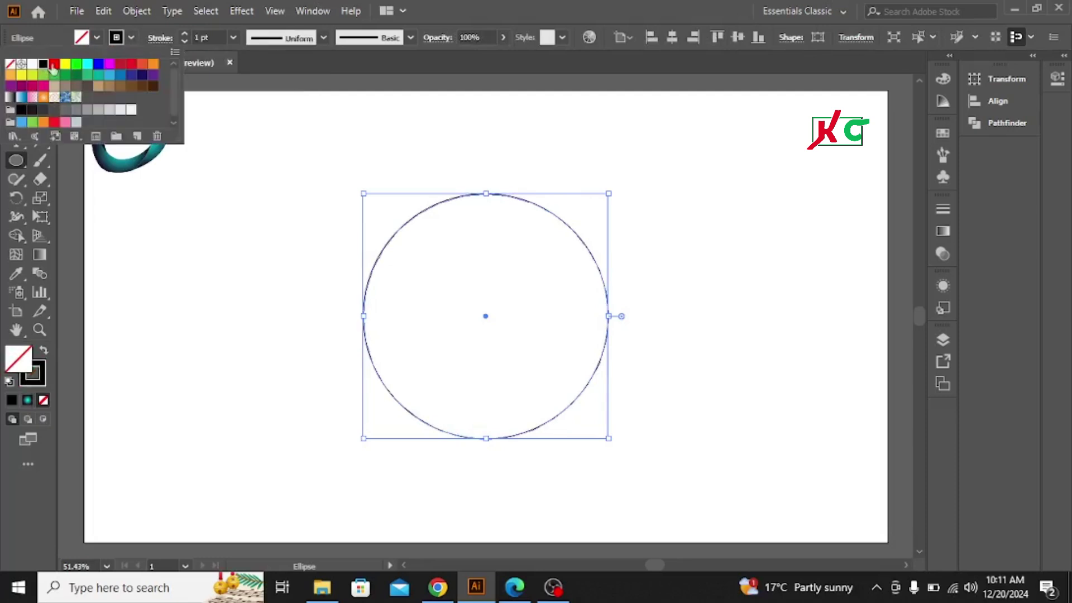
left_click(132, 39)
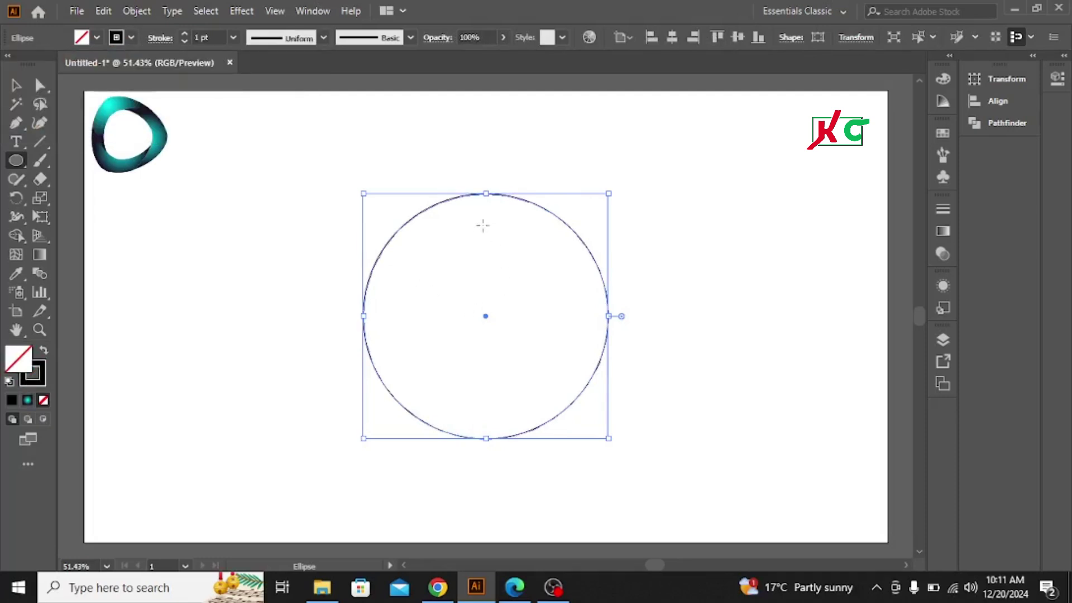
Step: Squash the circle from its upper edge into a wide horizontal ellipse, and paste a copy in front of it
left_click(15, 85)
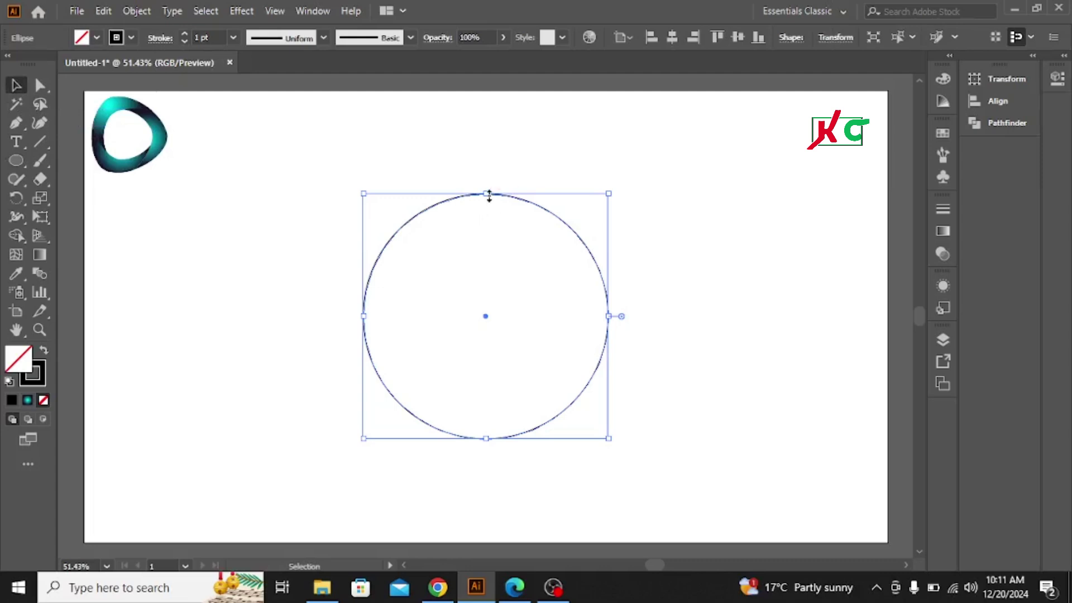
left_click_drag(489, 195, 488, 301)
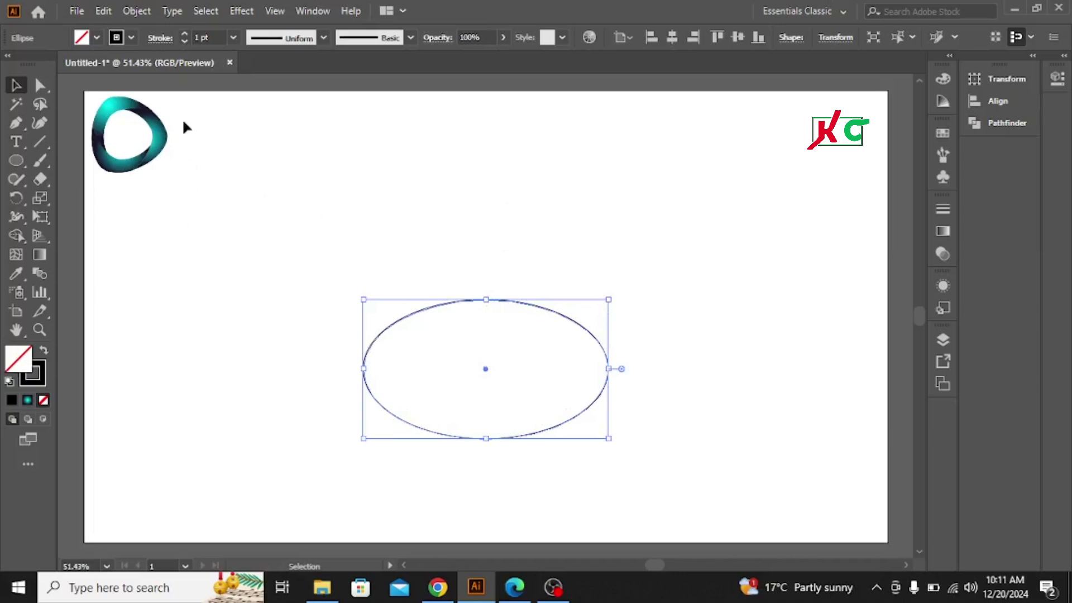
left_click(103, 12)
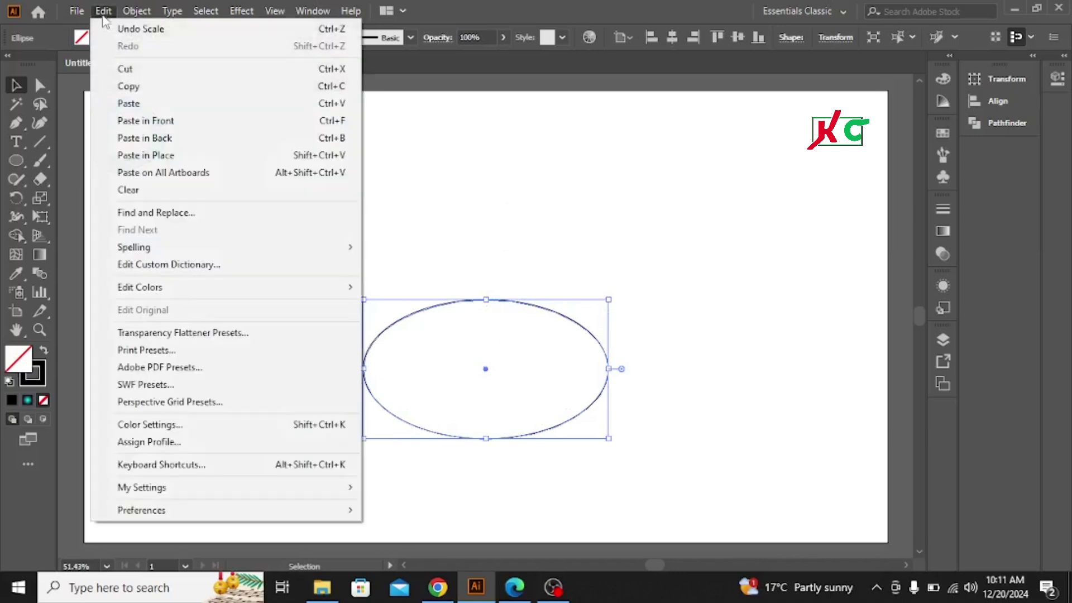
left_click(128, 86)
left_click(104, 14)
left_click(143, 121)
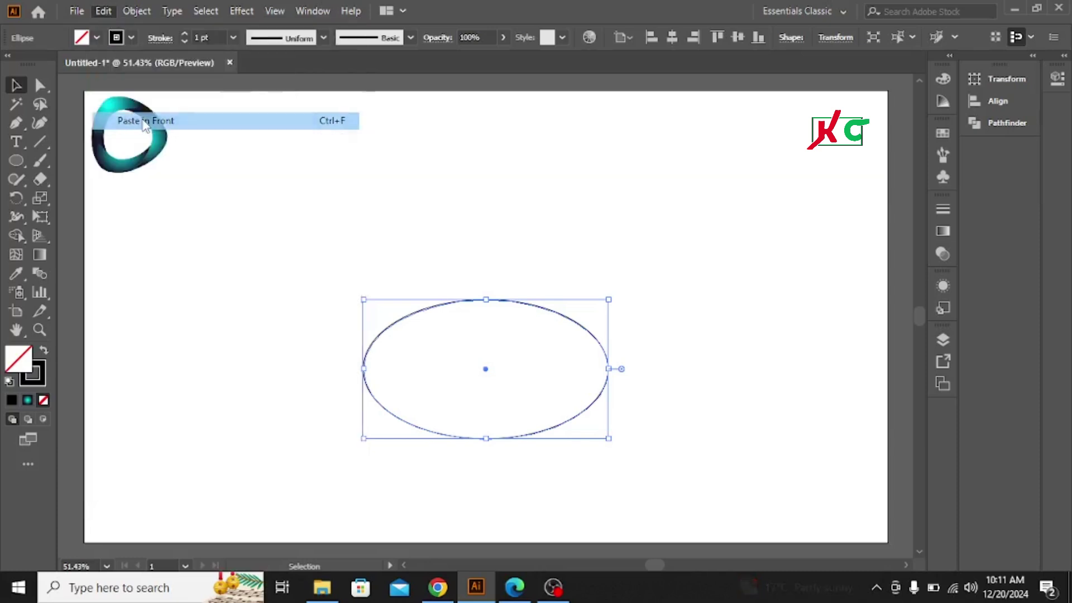
Step: Create a copy of the ellipse reflected at a 60° angle and move it up so it meets the horizontal ellipse's right end
right_click(534, 311)
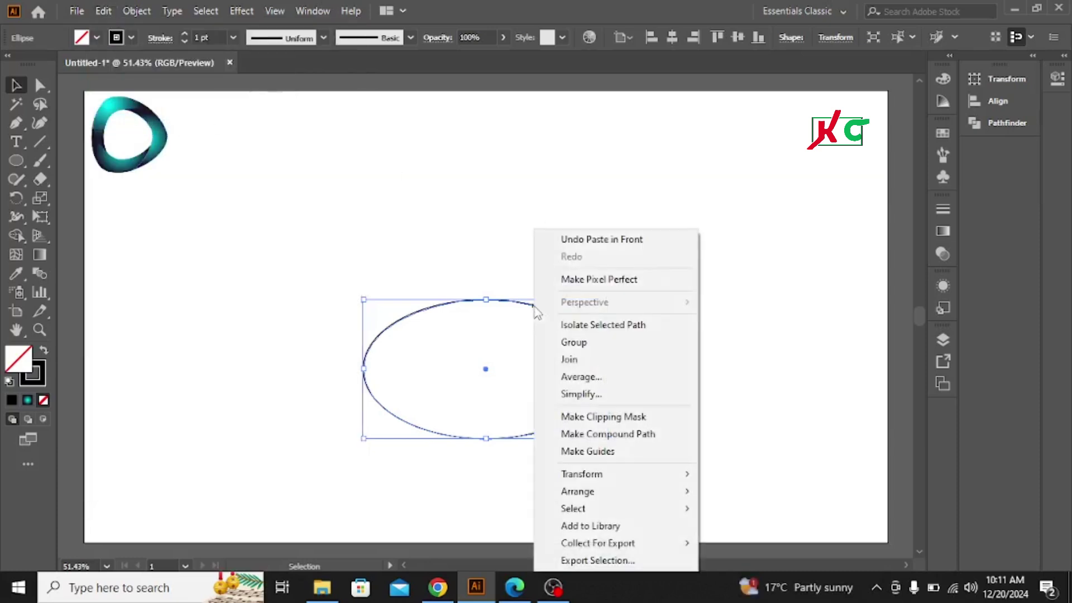
mouse_move(600, 480)
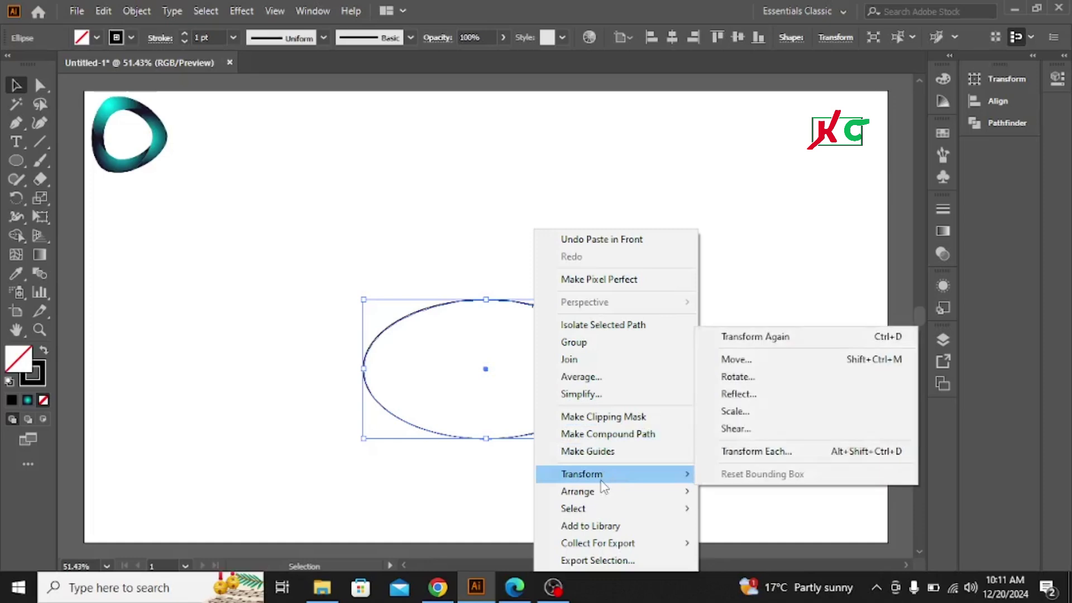
left_click(742, 393)
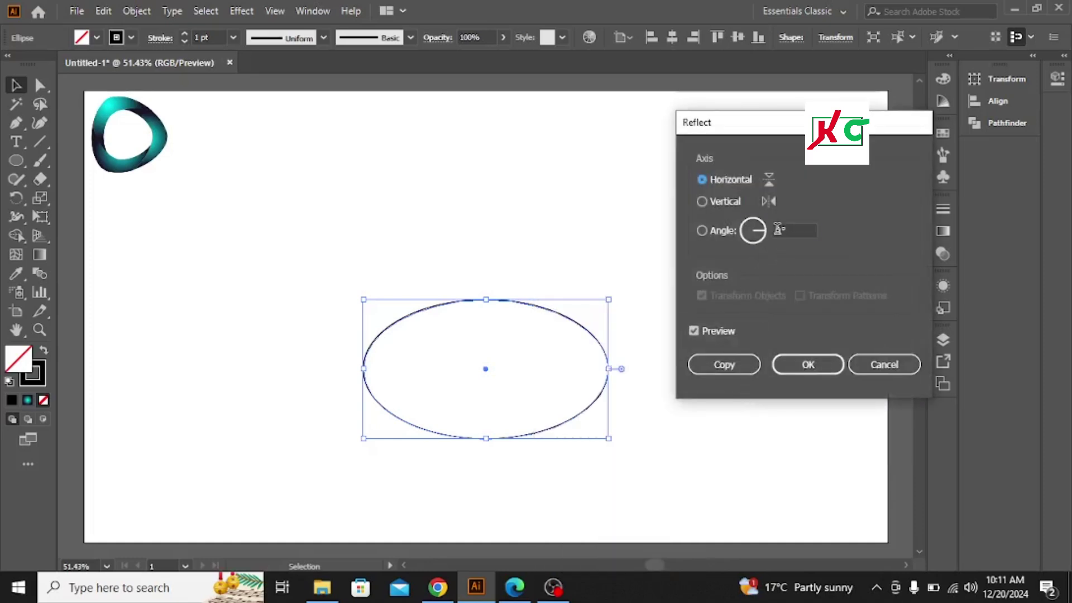
left_click(780, 230)
type("60")
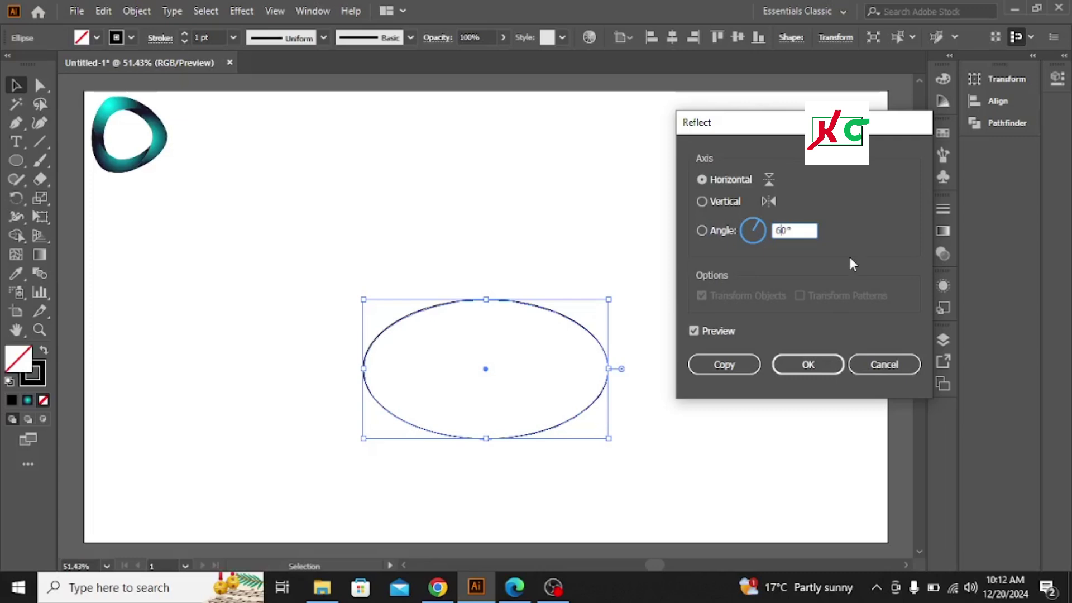
left_click(721, 366)
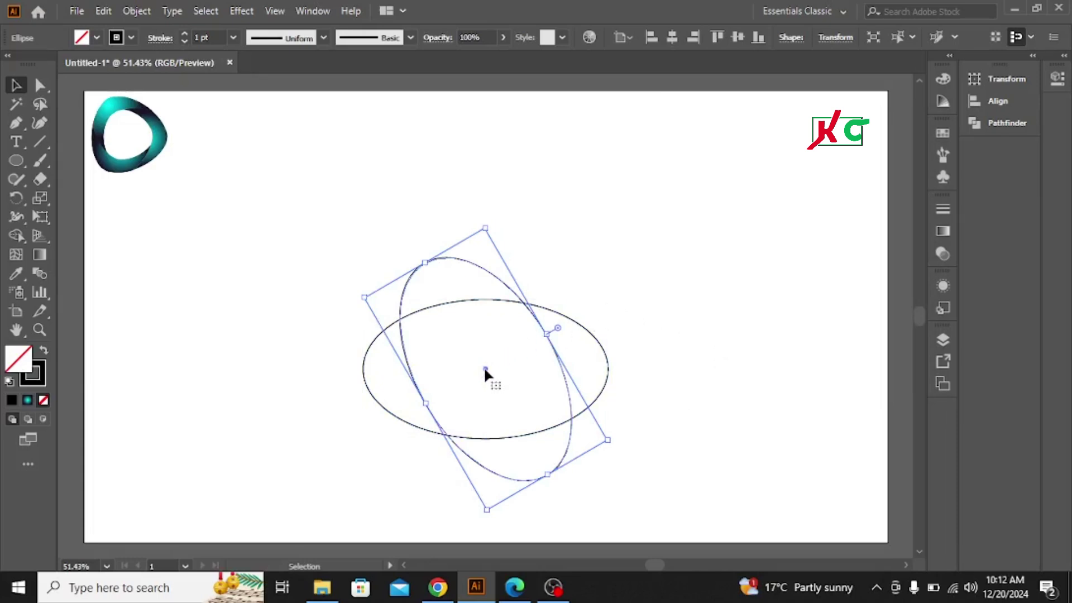
left_click_drag(483, 366, 522, 307)
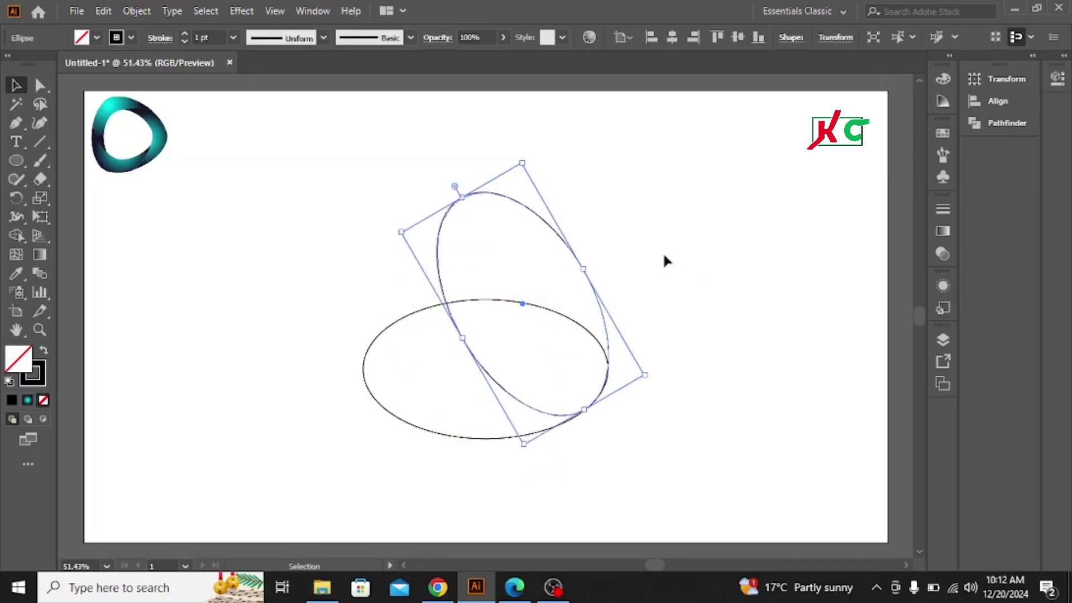
Step: Try a reflected copy of the tilted ellipse at a 60° angle, and delete that copy
right_click(558, 233)
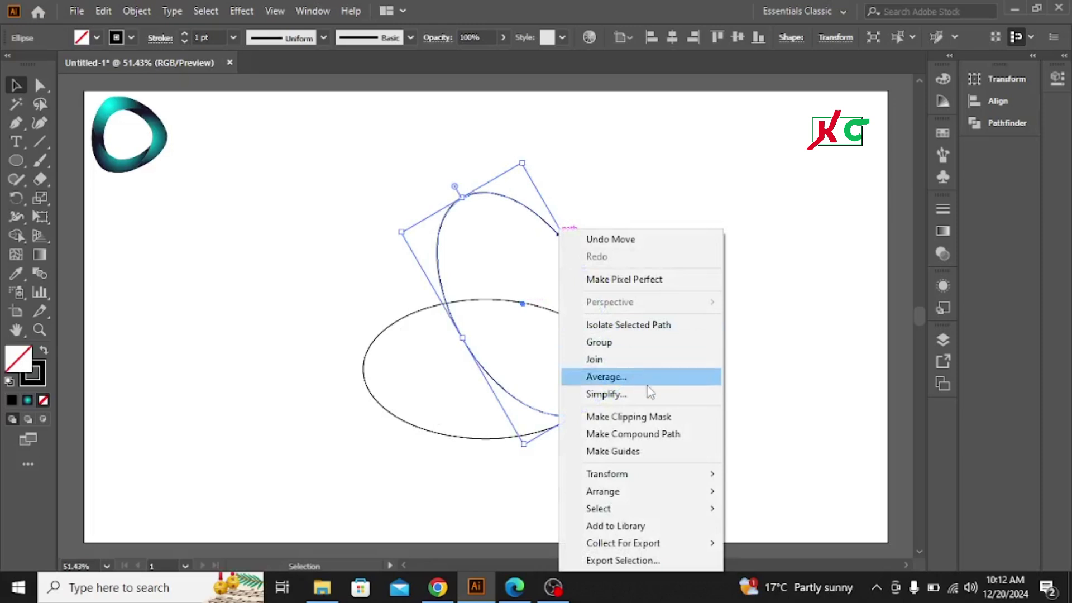
mouse_move(636, 475)
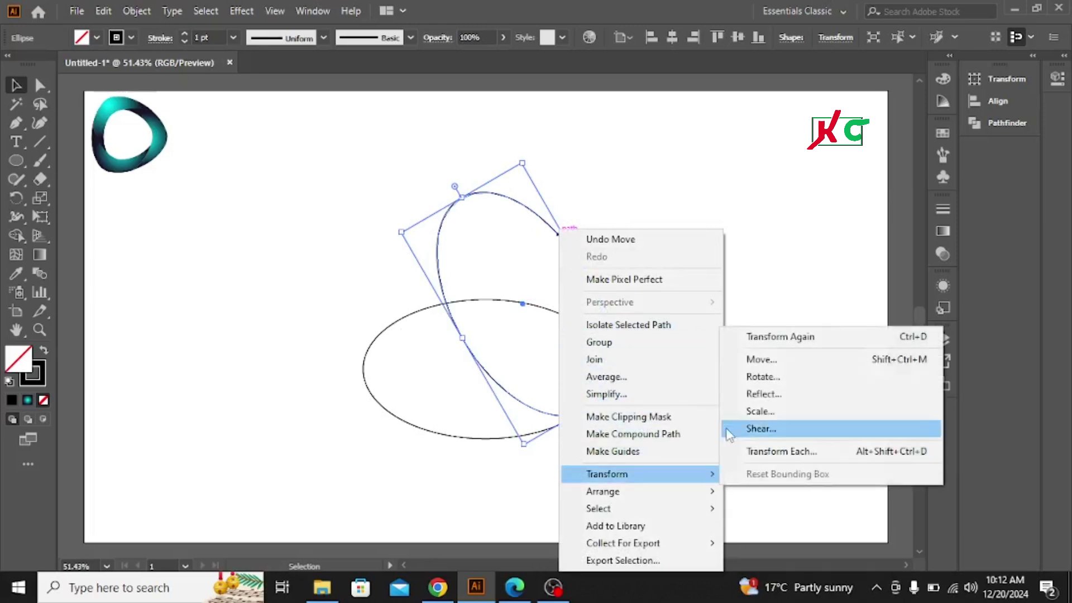
left_click(764, 393)
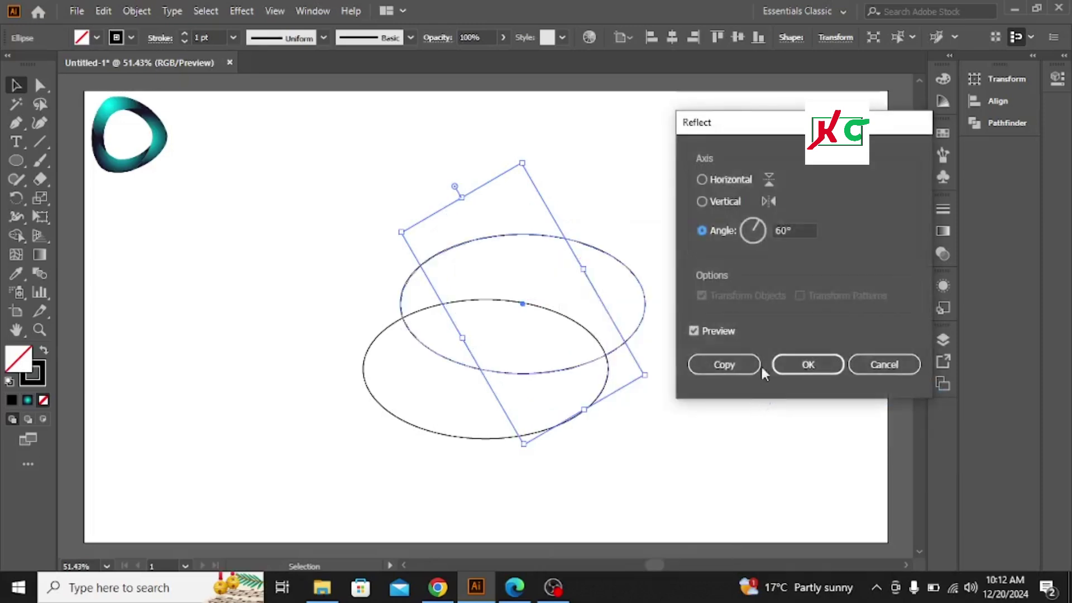
left_click(701, 179)
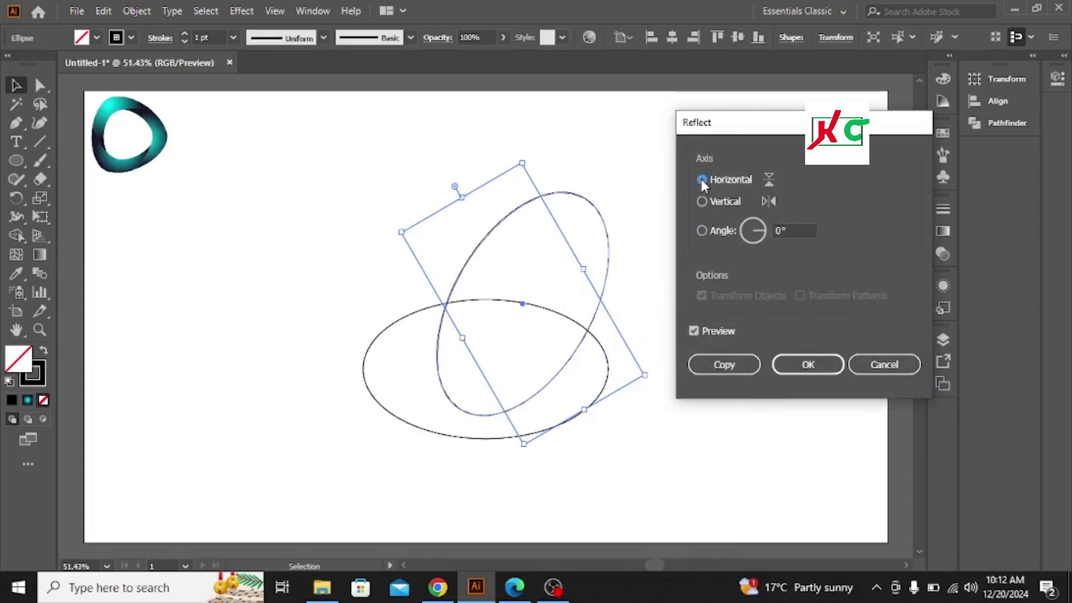
left_click(779, 230)
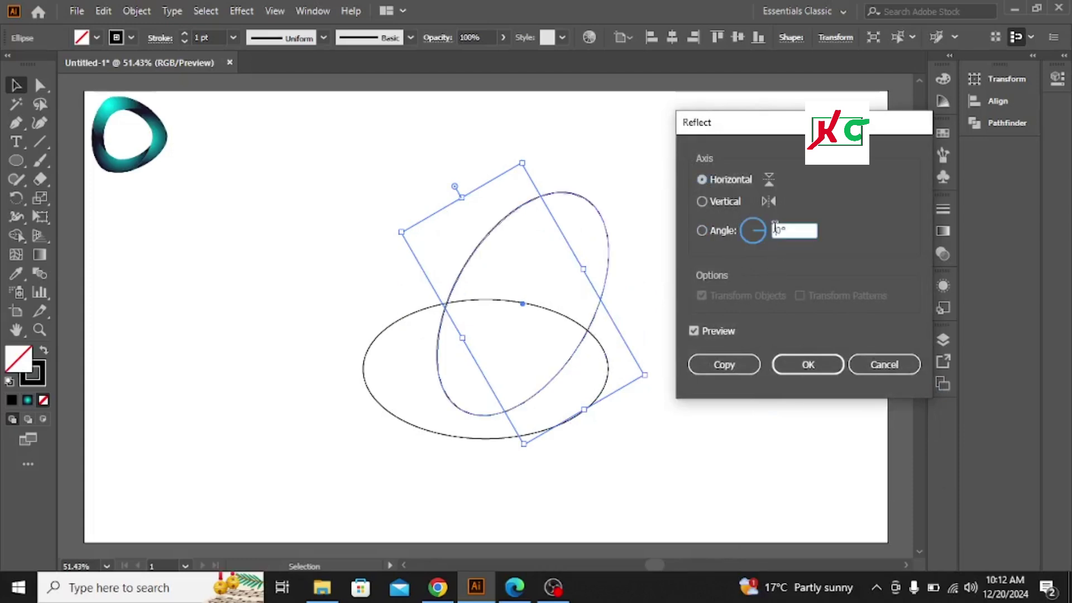
type("60")
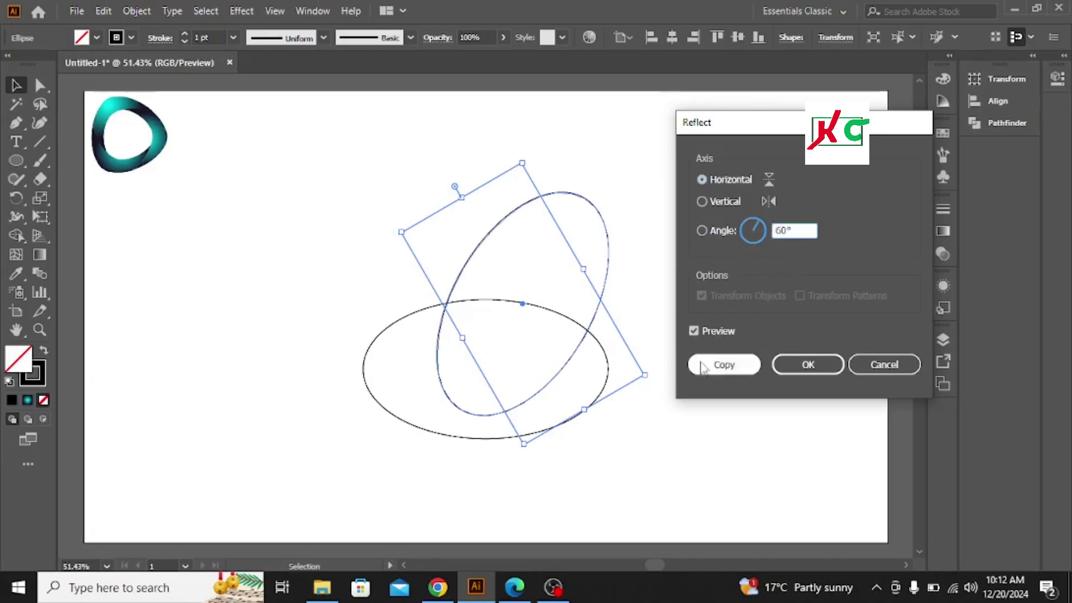
left_click(693, 331)
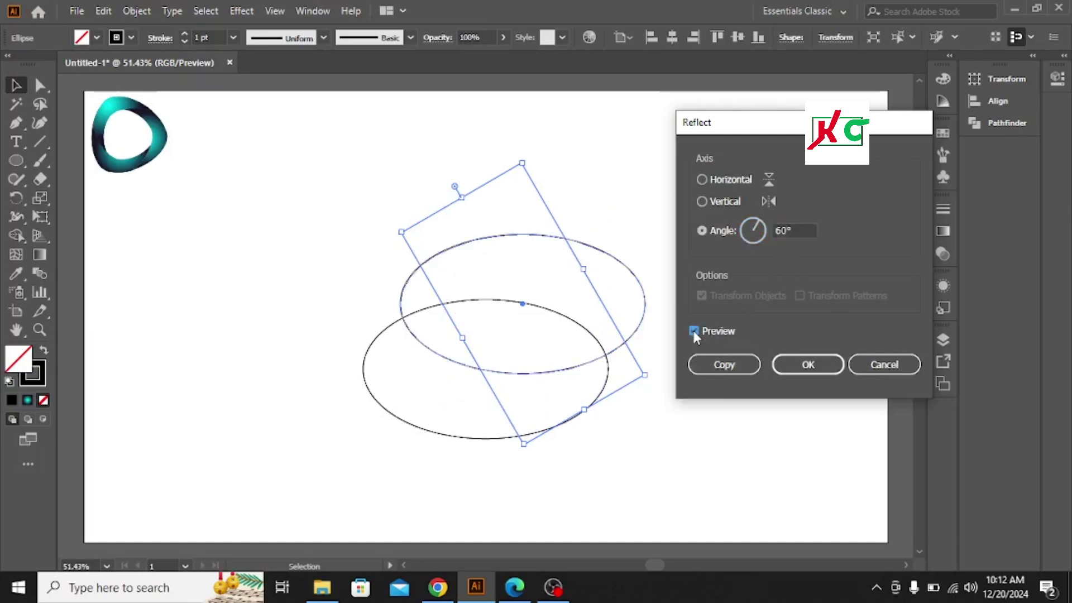
left_click(710, 363)
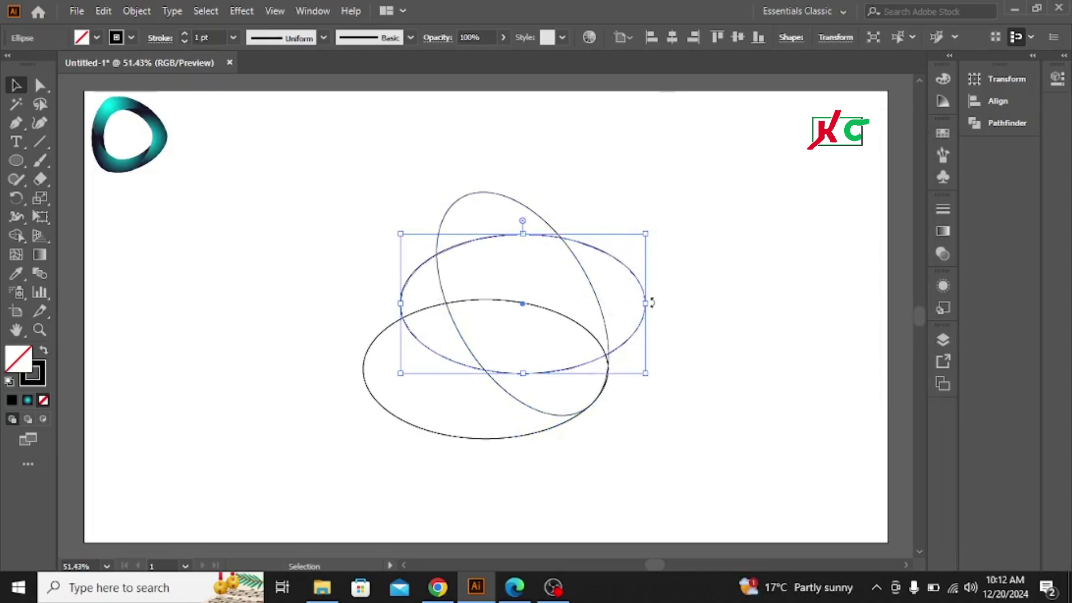
key("Delete")
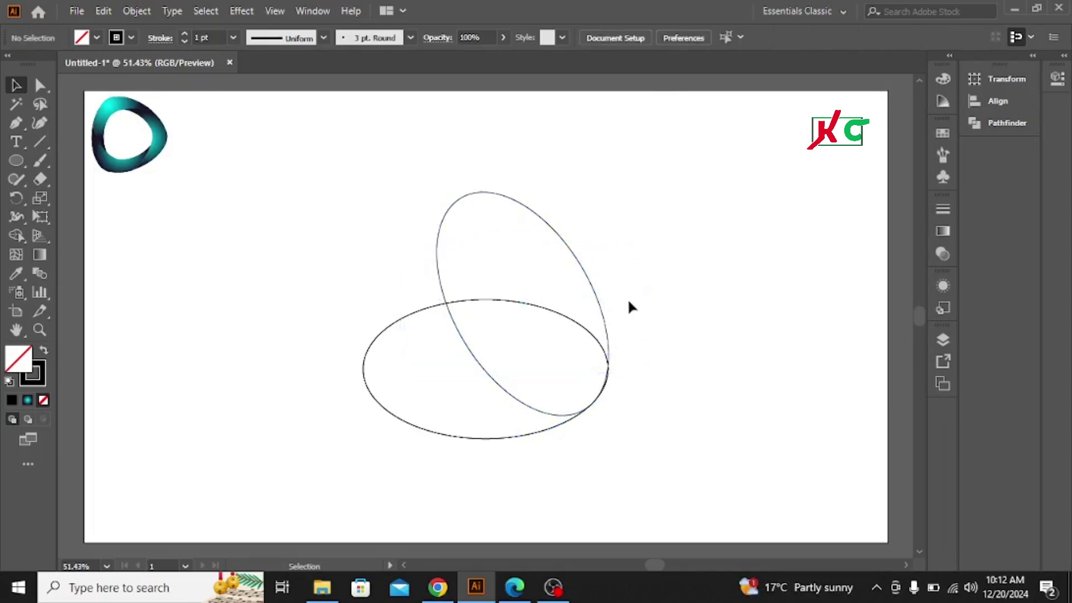
Step: Create a copy of the tilted ellipse reflected across the horizontal axis
left_click(596, 299)
right_click(598, 301)
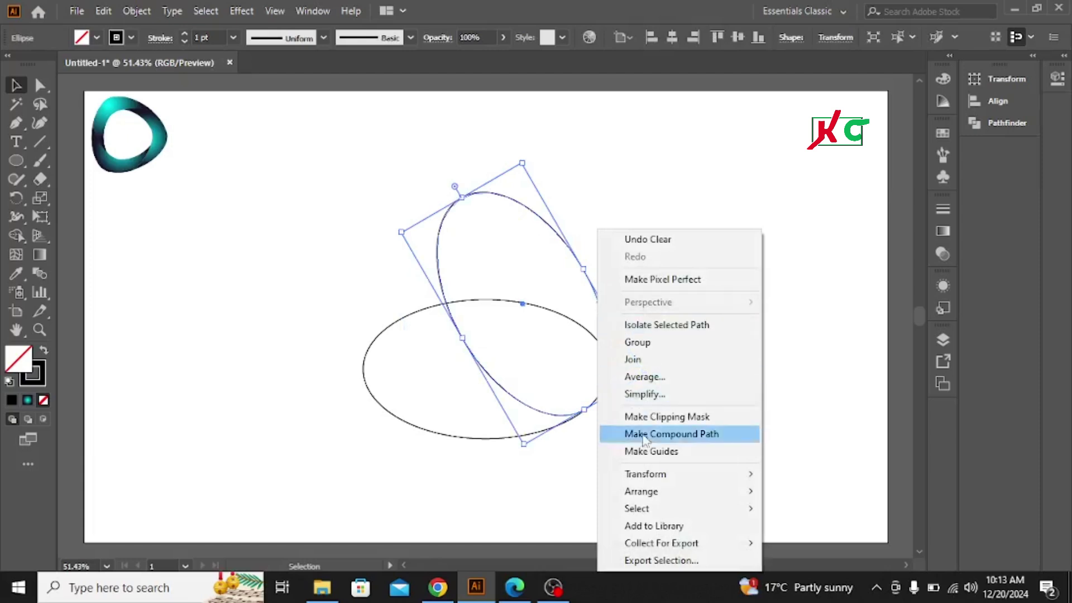
mouse_move(660, 478)
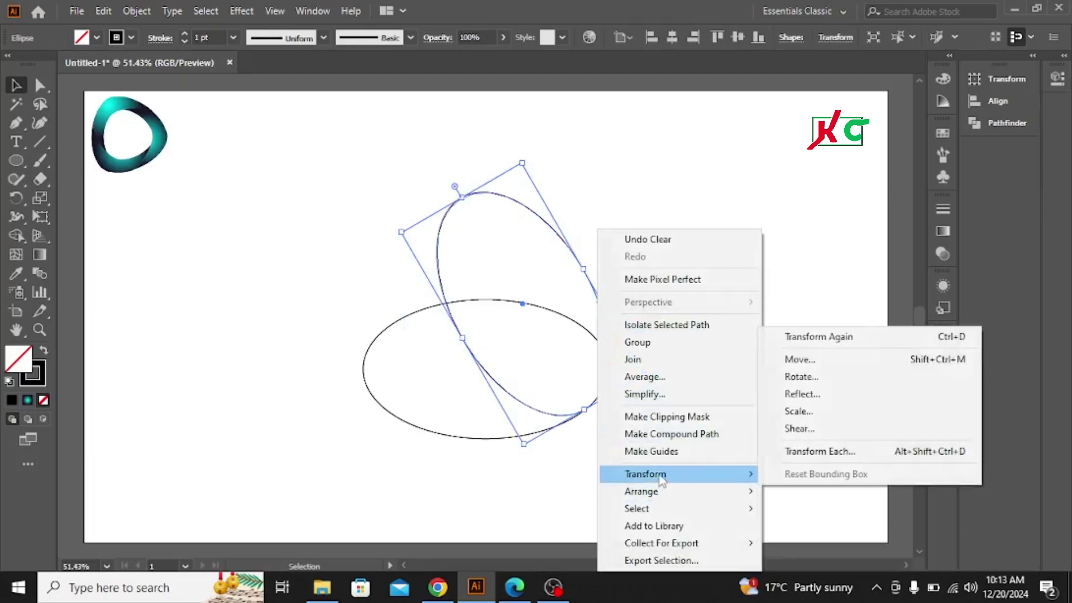
left_click(809, 396)
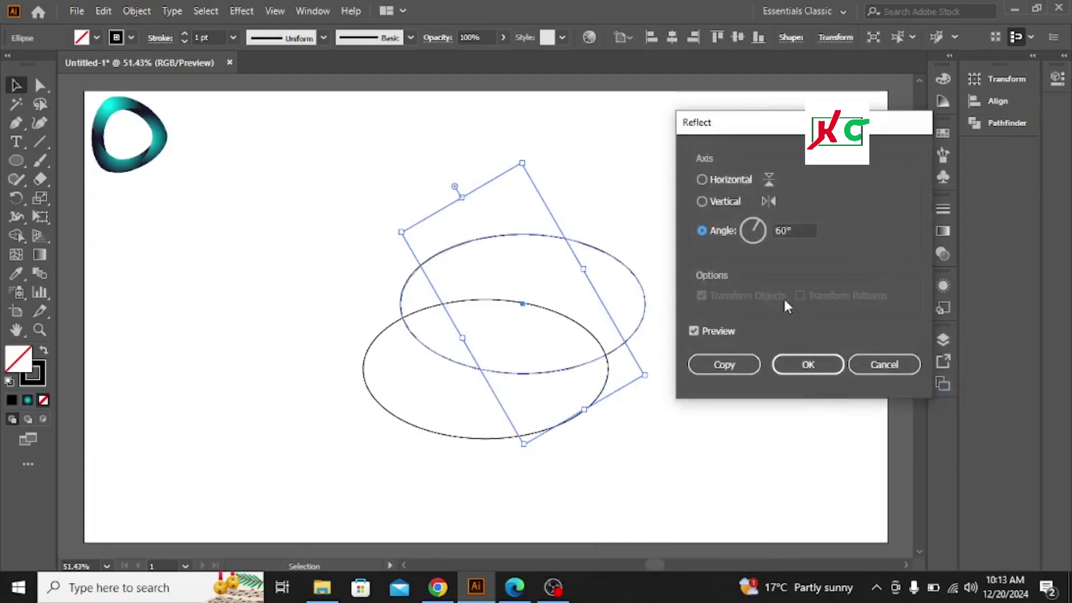
double_click(786, 231)
type("0")
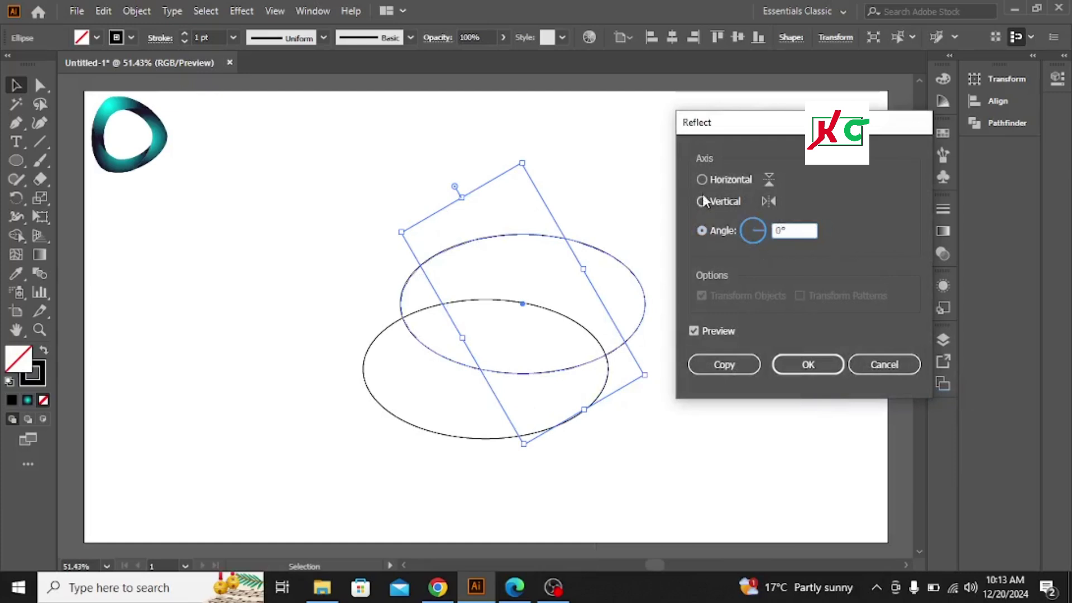
left_click(702, 180)
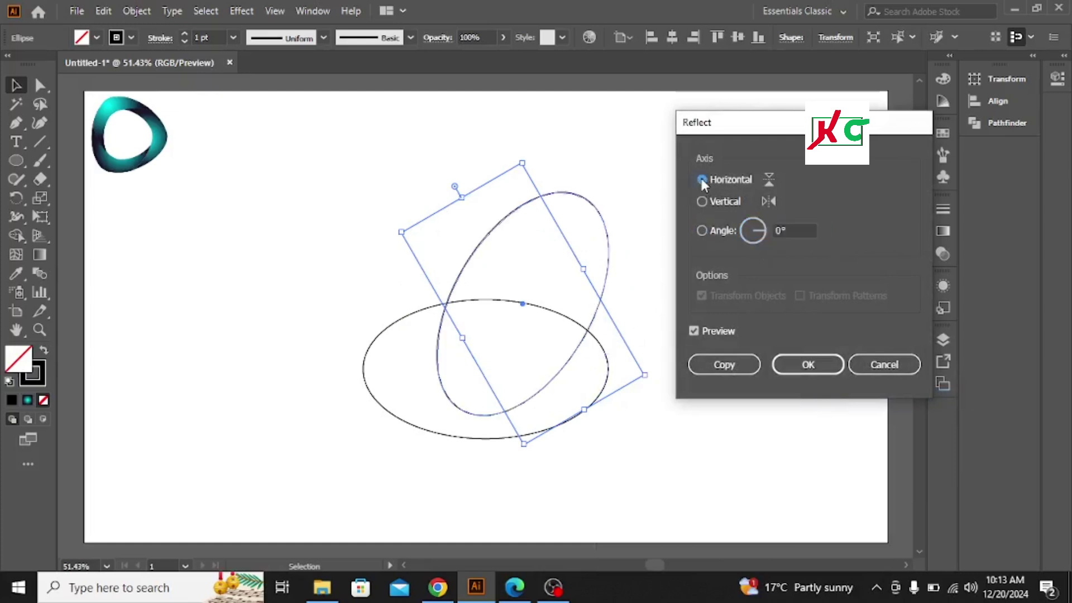
left_click(725, 363)
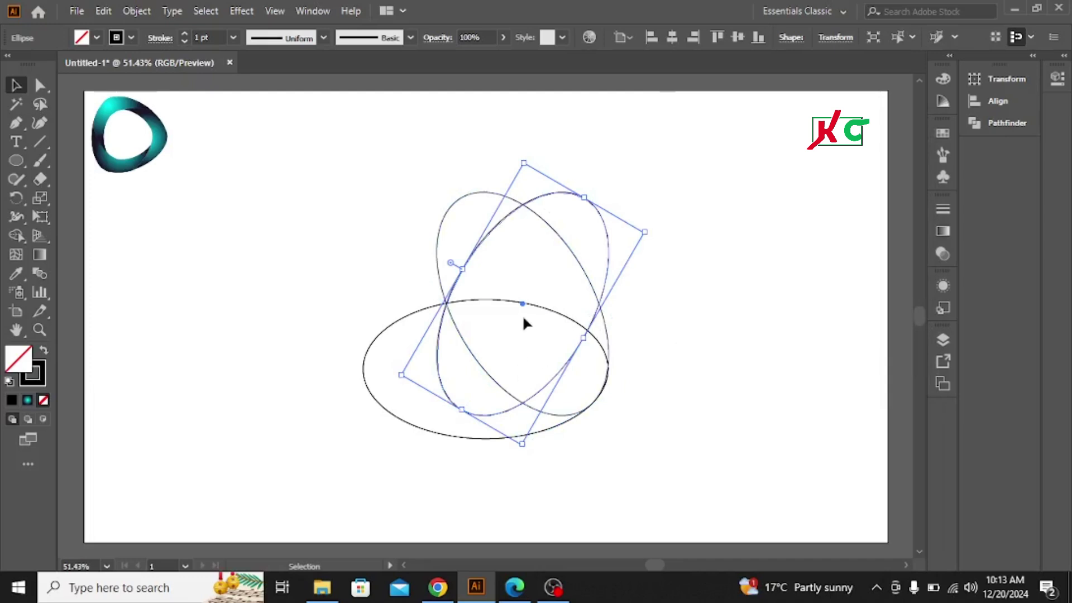
Step: Move the reflected ellipse left to meet the horizontal ellipse's left end, and unite all three ellipses into one outline
left_click_drag(524, 303, 449, 310)
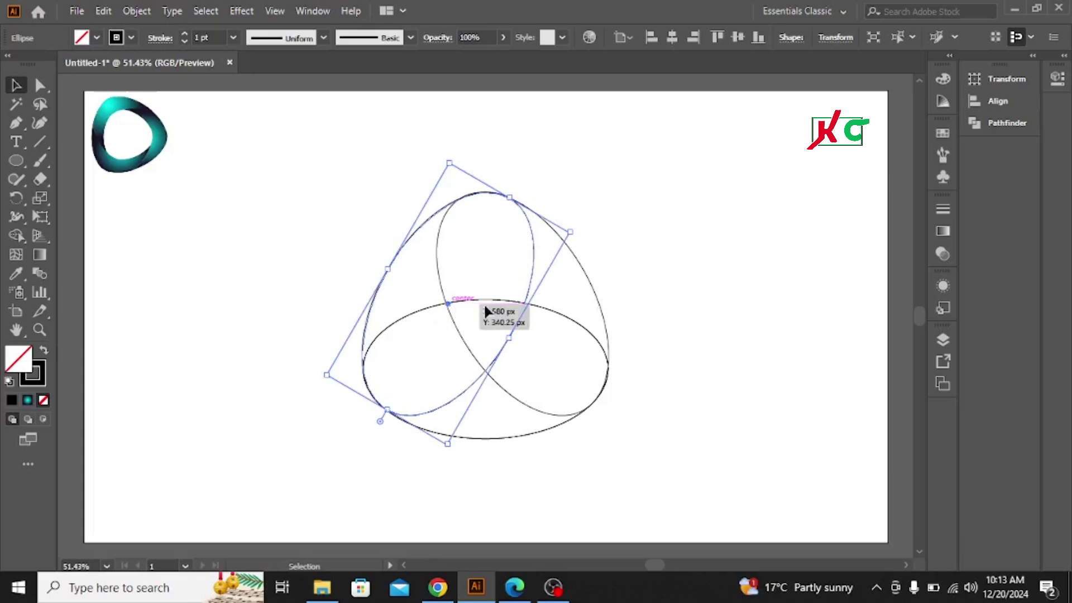
left_click(681, 265)
left_click_drag(371, 180, 702, 466)
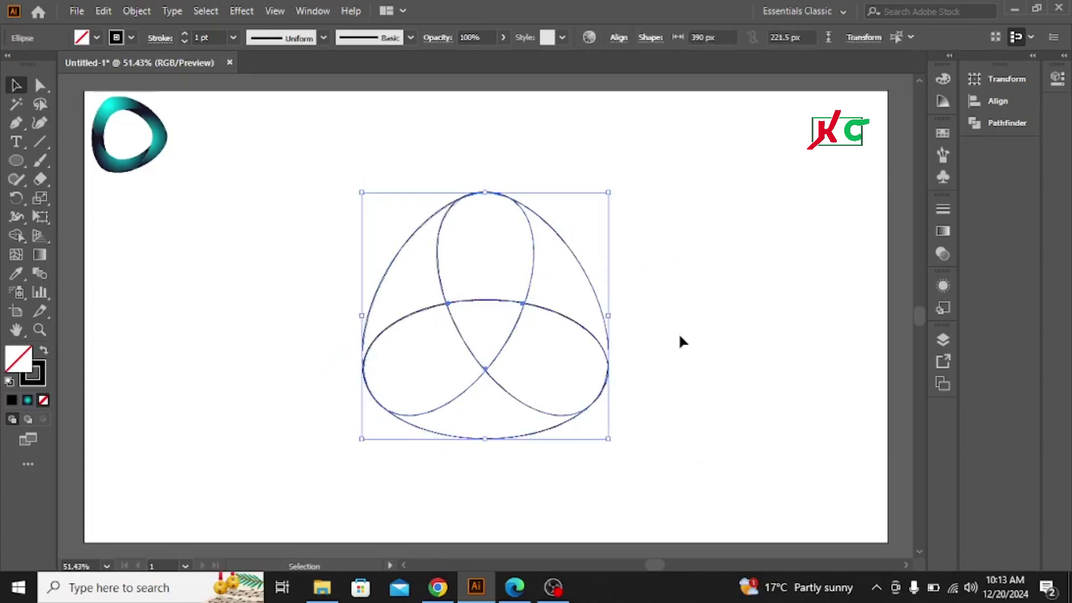
left_click(1004, 126)
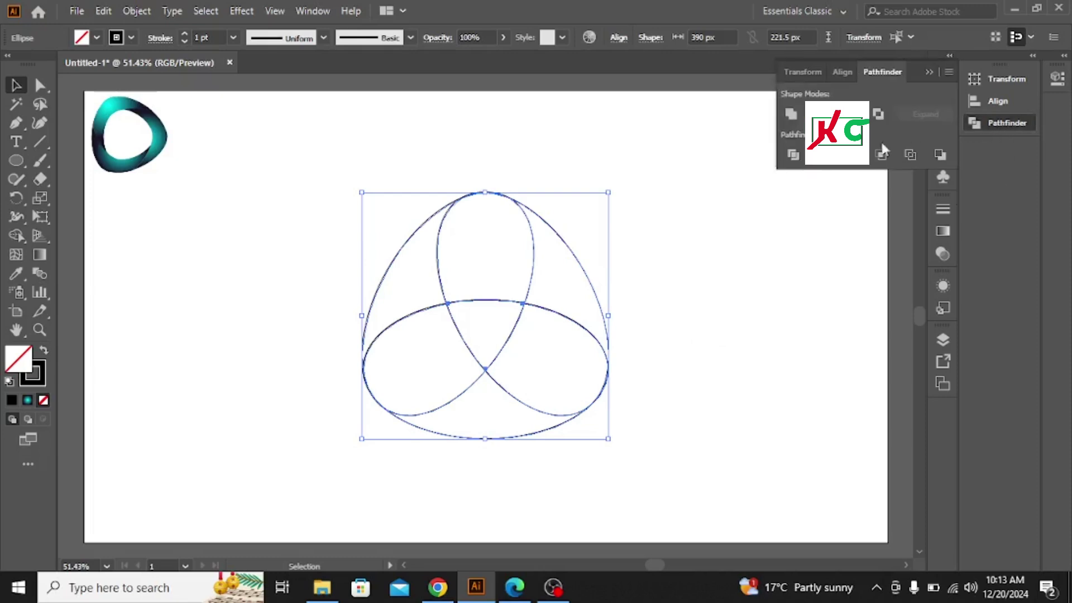
left_click(790, 115)
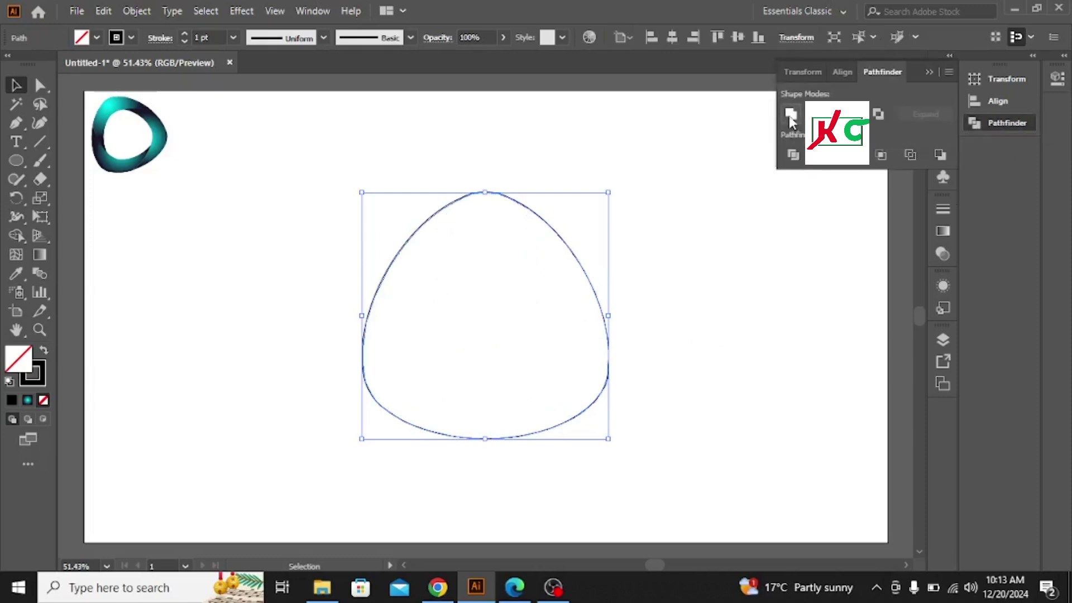
left_click(928, 72)
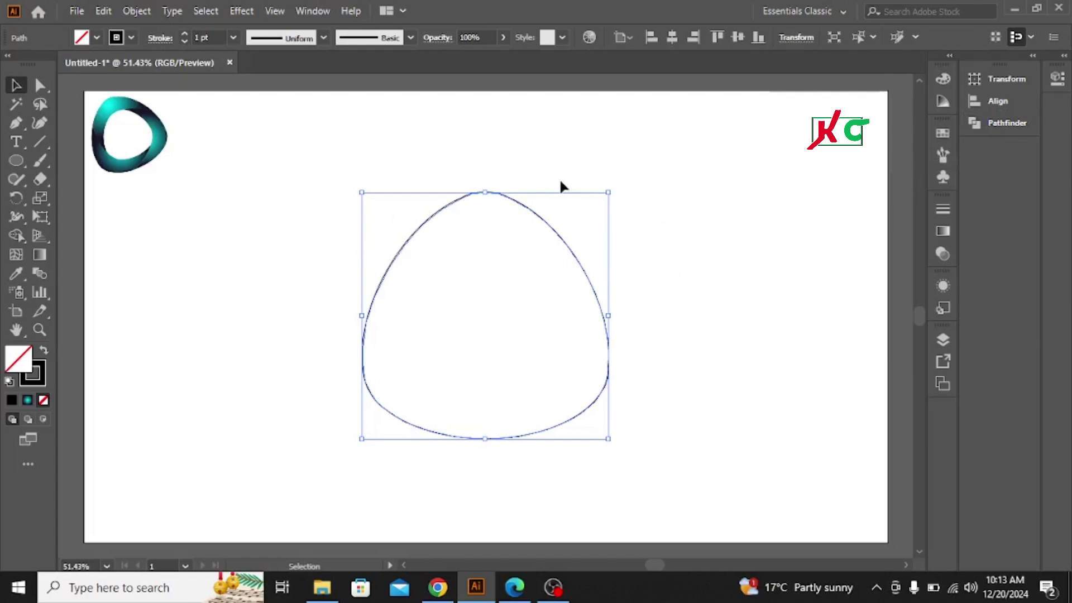
Step: Rotate the united shape 90° clockwise so its narrow end points right, and paste a copy in front of it
left_click_drag(608, 182, 656, 397)
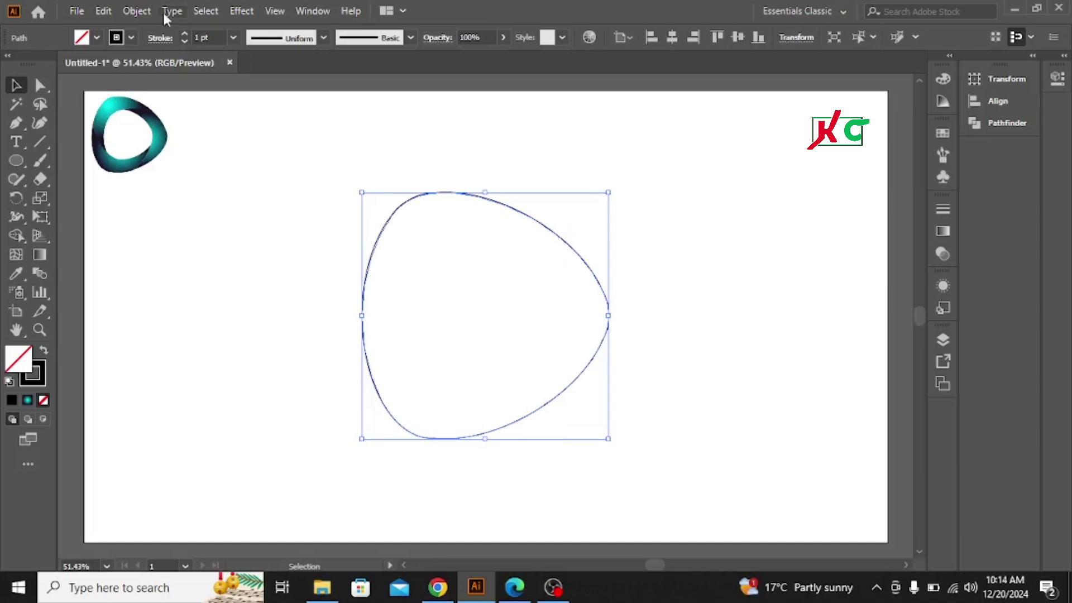
left_click(103, 12)
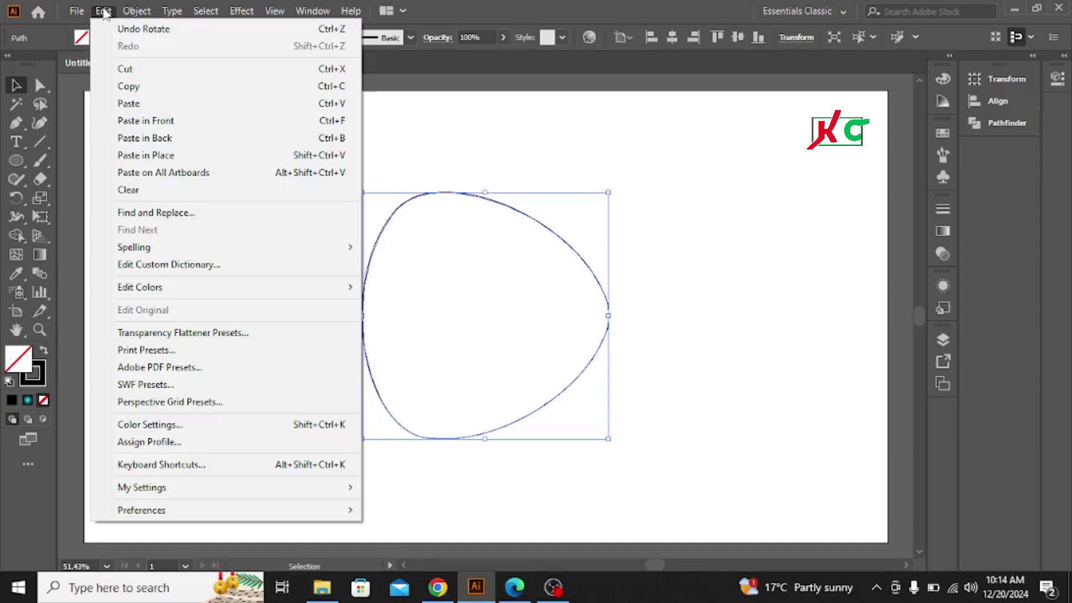
left_click(127, 86)
left_click(103, 12)
left_click(146, 121)
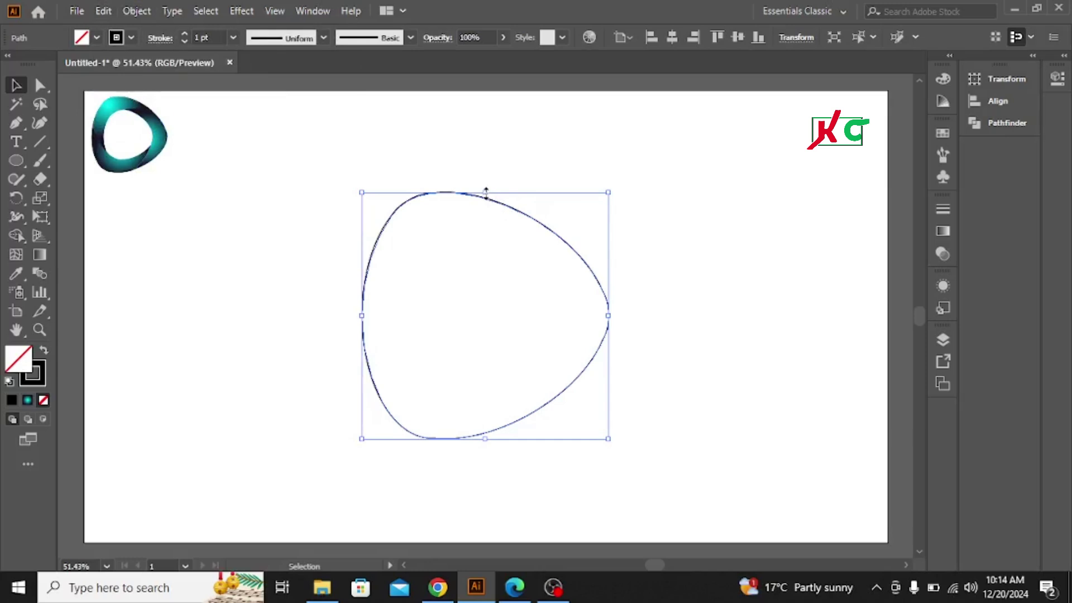
Step: Shrink the front copy, shift it to the right within the original outline, and tilt it counterclockwise
left_click_drag(488, 193, 487, 241)
left_click_drag(487, 240, 559, 247)
left_click_drag(660, 226, 632, 188)
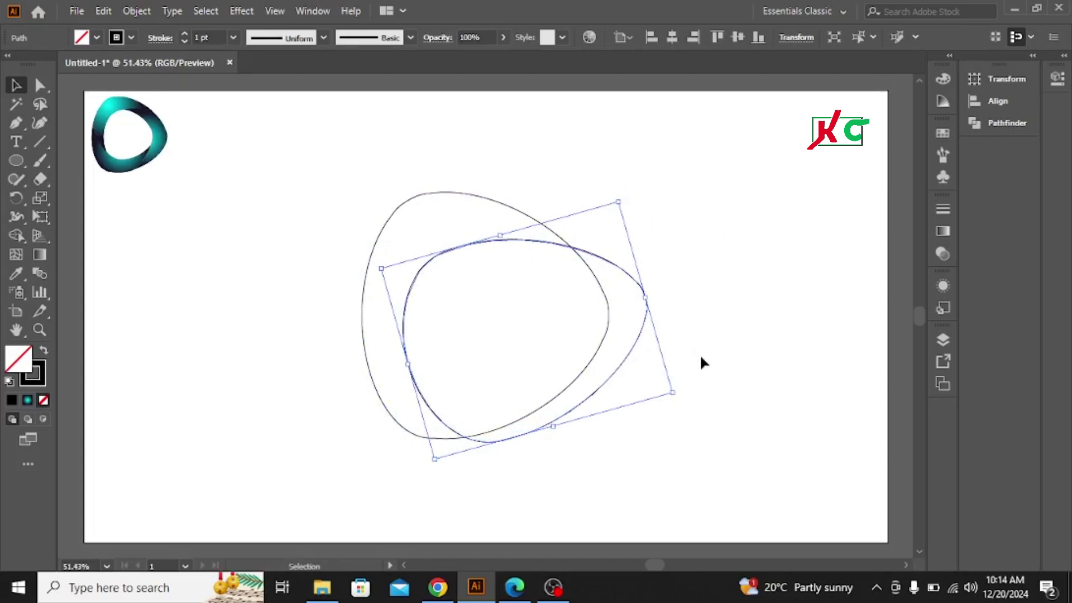
Step: Nudge the tilted copy upward until its lower curve crosses the original shape's bottom edge
key("Up")
key("Up")
key("Up")
key("Up")
key("Up")
key("Up")
key("Up")
key("Up")
key("Up")
key("Up")
key("Up")
key("Up")
key("Up")
key("Up")
key("Up")
key("Up")
key("Up")
key("Up")
key("Up")
key("Up")
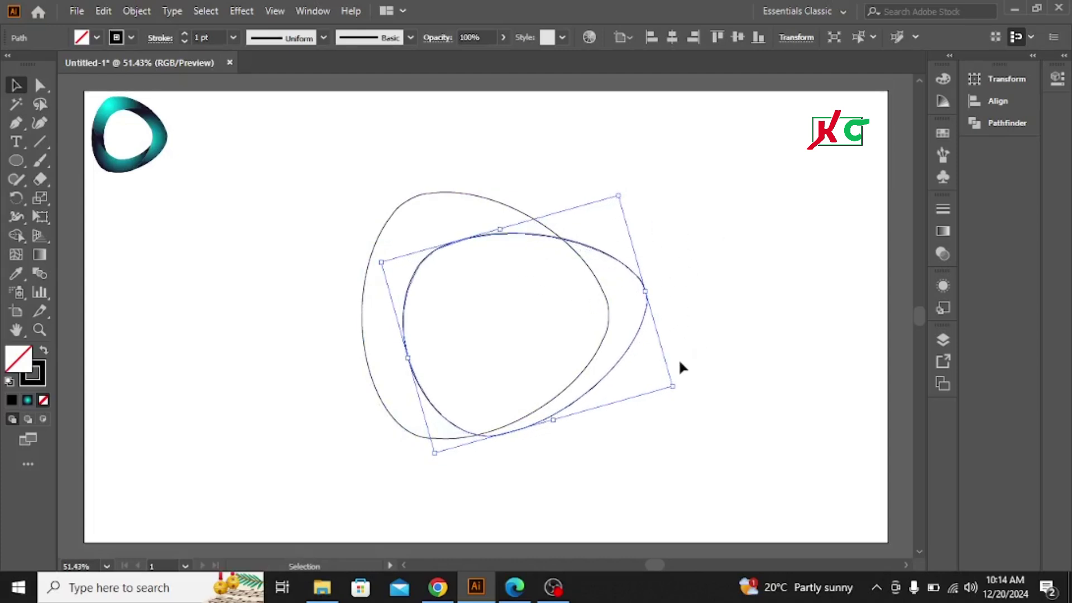
key("Up")
key("Up")
key("Up")
key("Up")
key("Up")
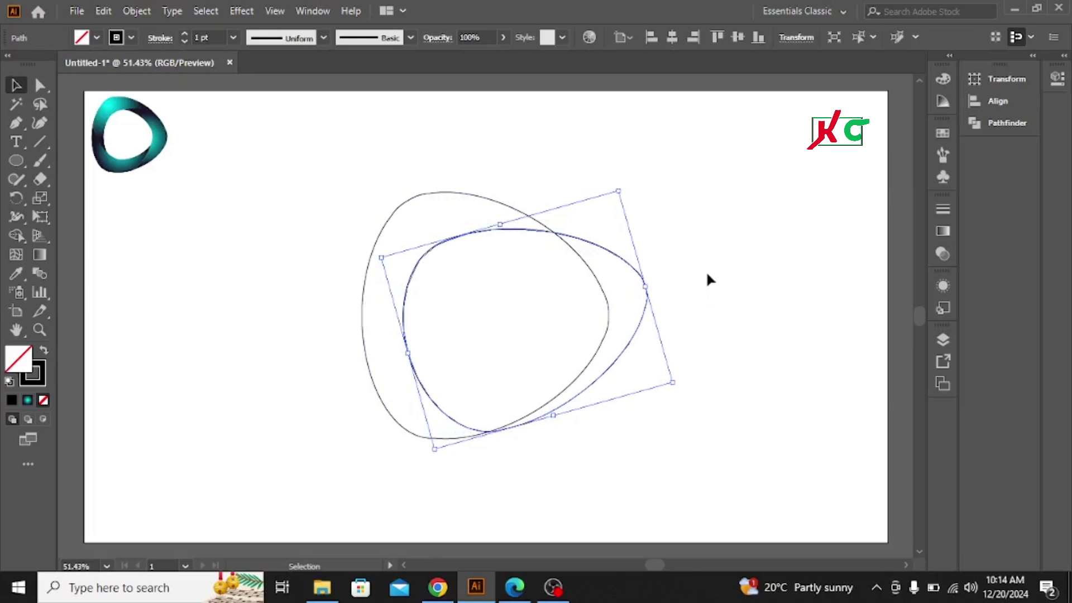
left_click(725, 267)
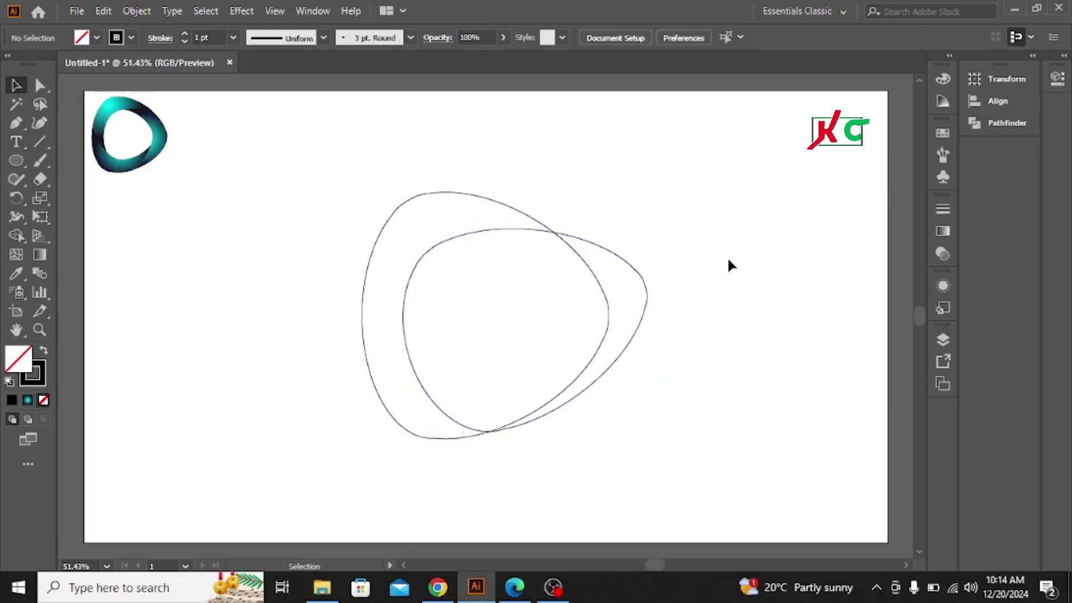
Step: Raise the tilted copy slightly more and rotate it a little further counterclockwise
left_click(618, 259)
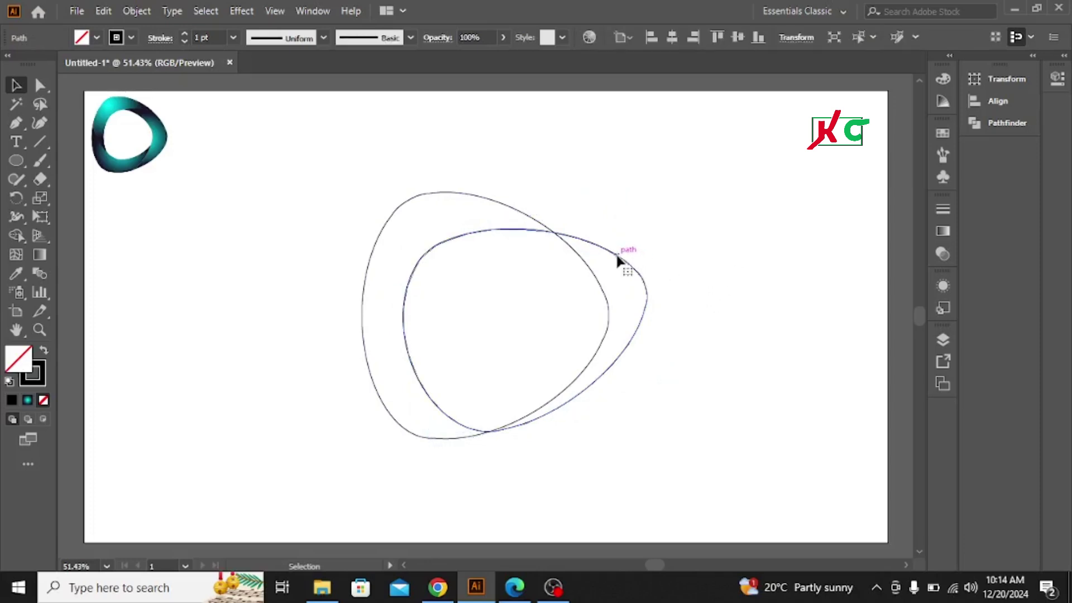
key("Up")
key("Up")
key("Up")
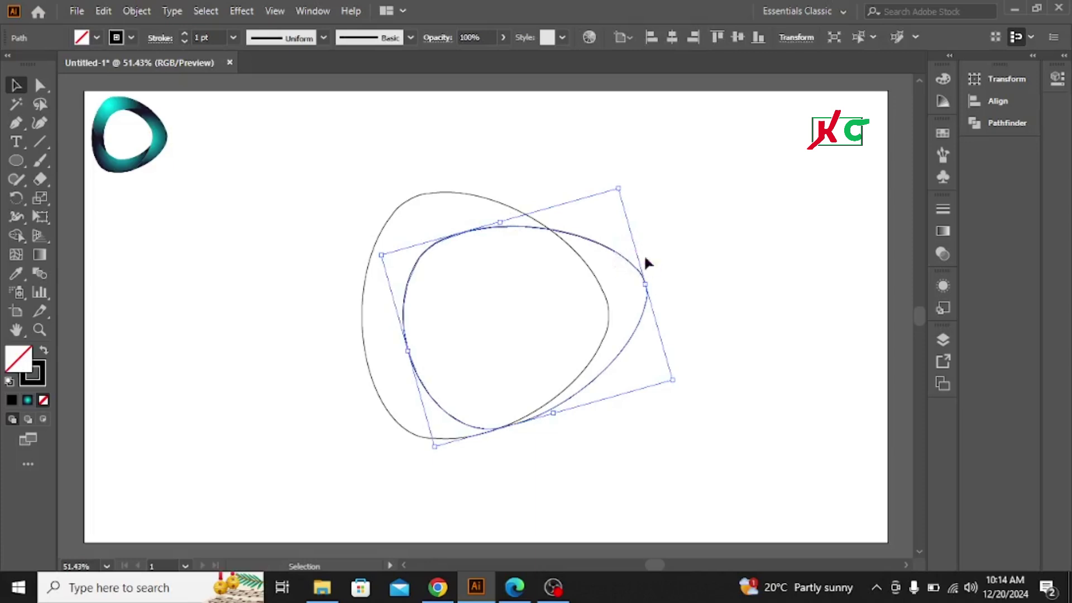
left_click_drag(625, 182, 622, 174)
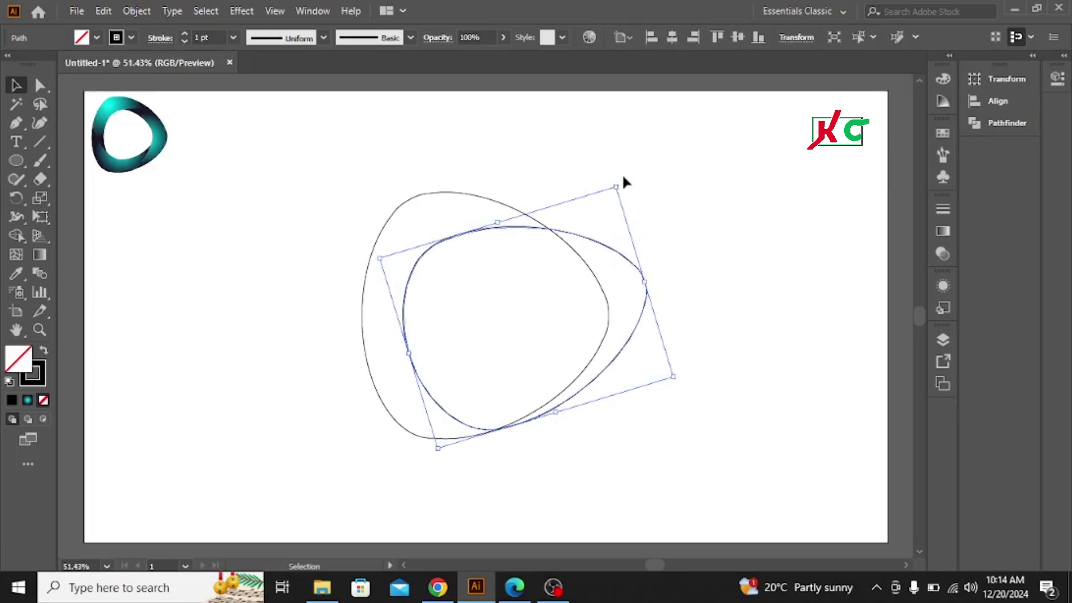
left_click(703, 276)
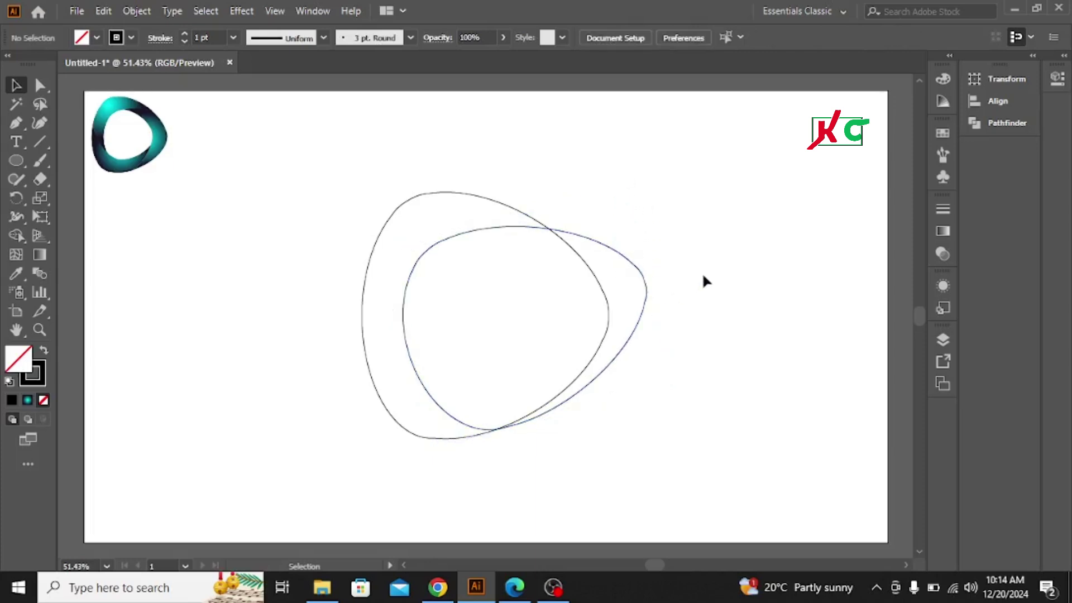
Step: Fill both overlapping rounded shapes with black
left_click_drag(327, 169, 671, 445)
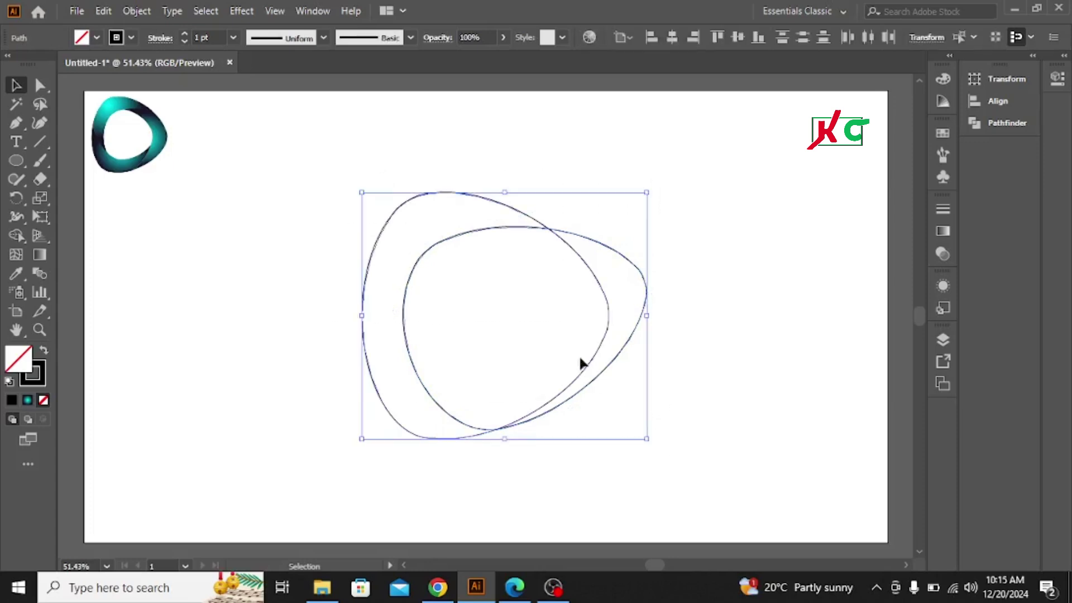
left_click(96, 37)
left_click(44, 65)
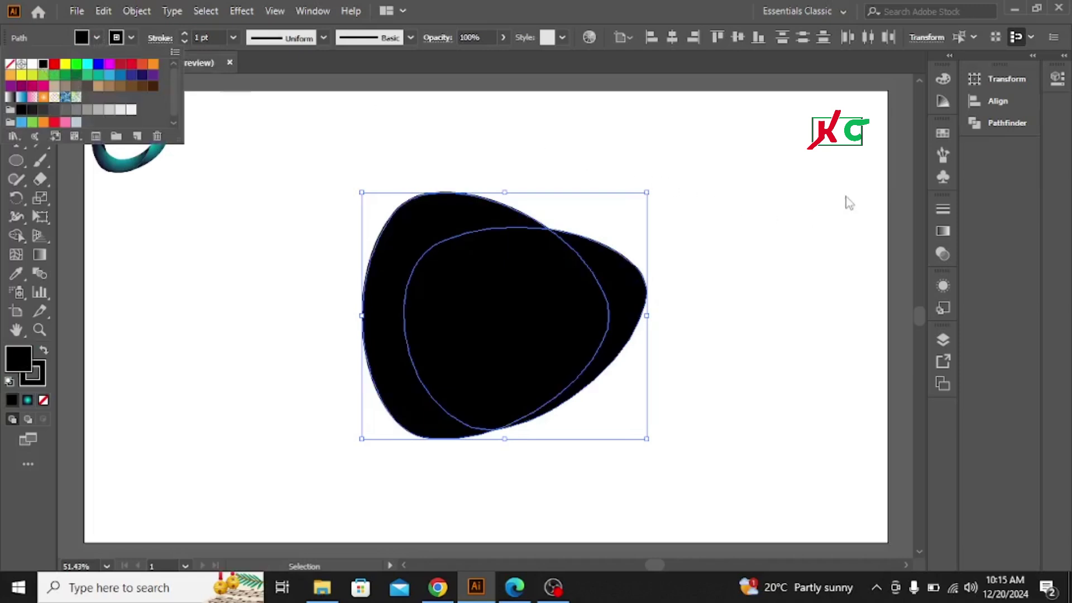
Step: Subtract the smaller front shape from the larger one with Minus Front, leaving a black crescent
left_click(1007, 123)
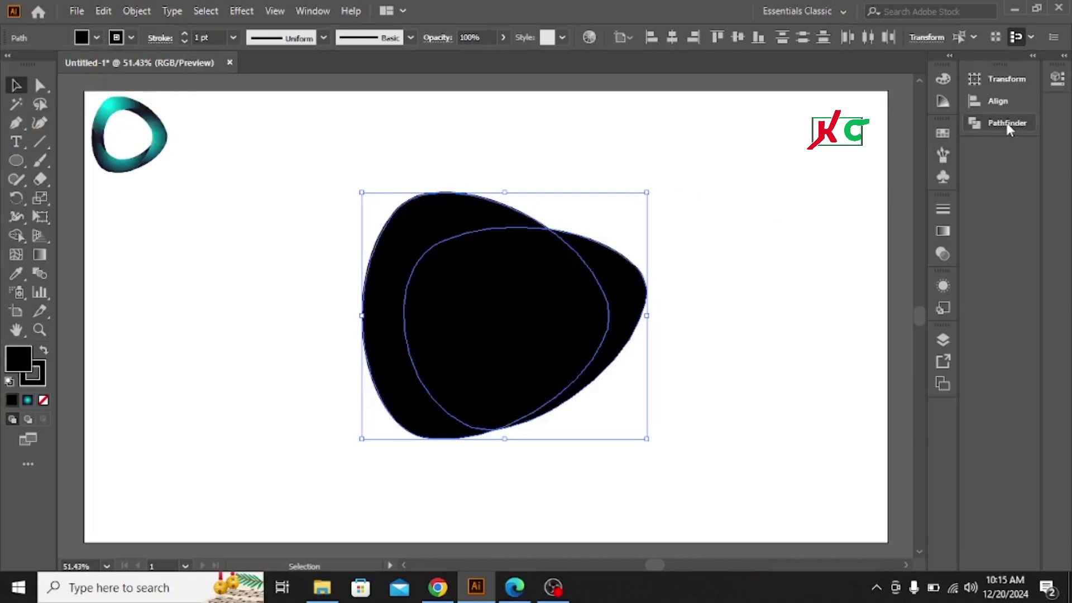
left_click(1005, 122)
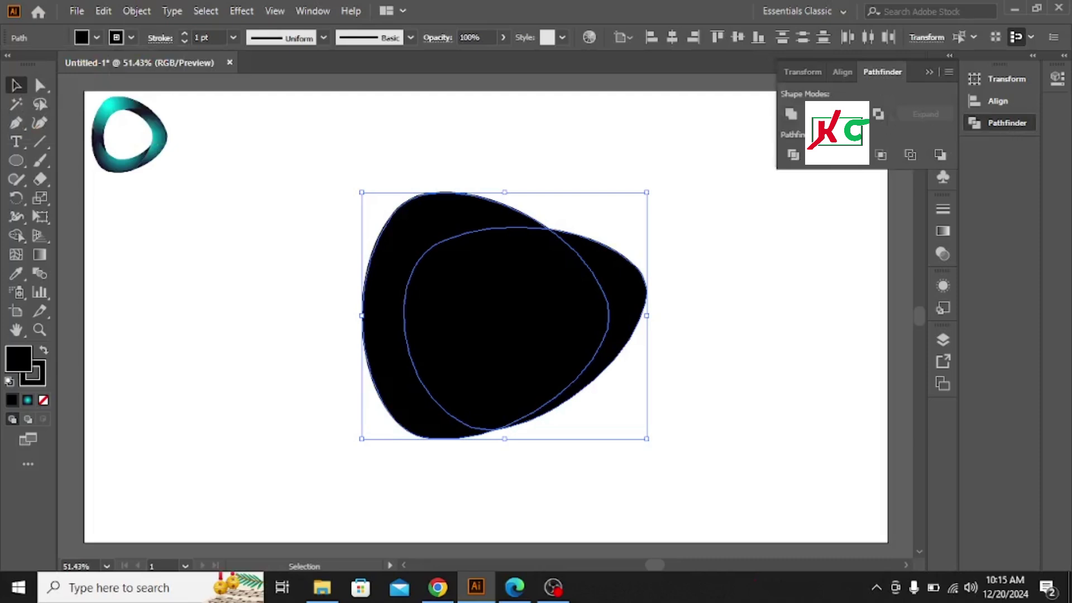
left_click(819, 114)
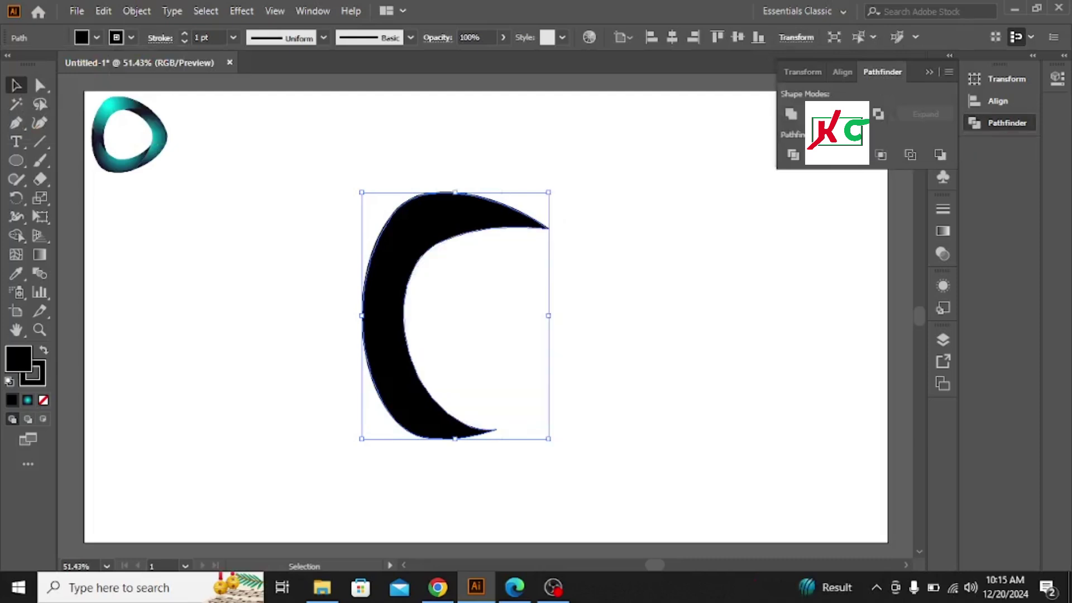
left_click(926, 72)
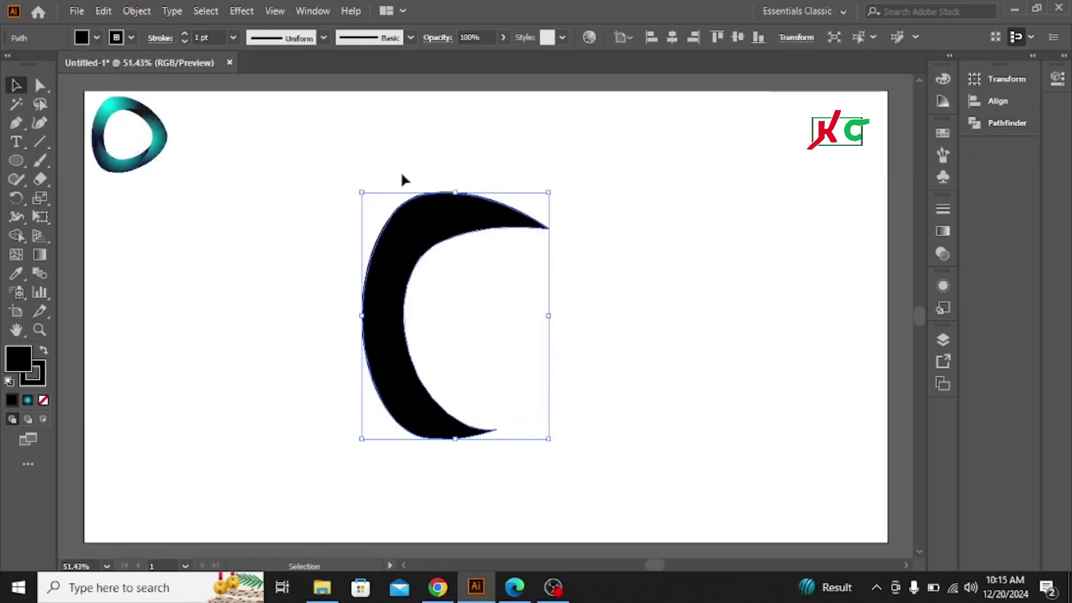
Step: Remove the stroke from the black crescent
left_click(131, 37)
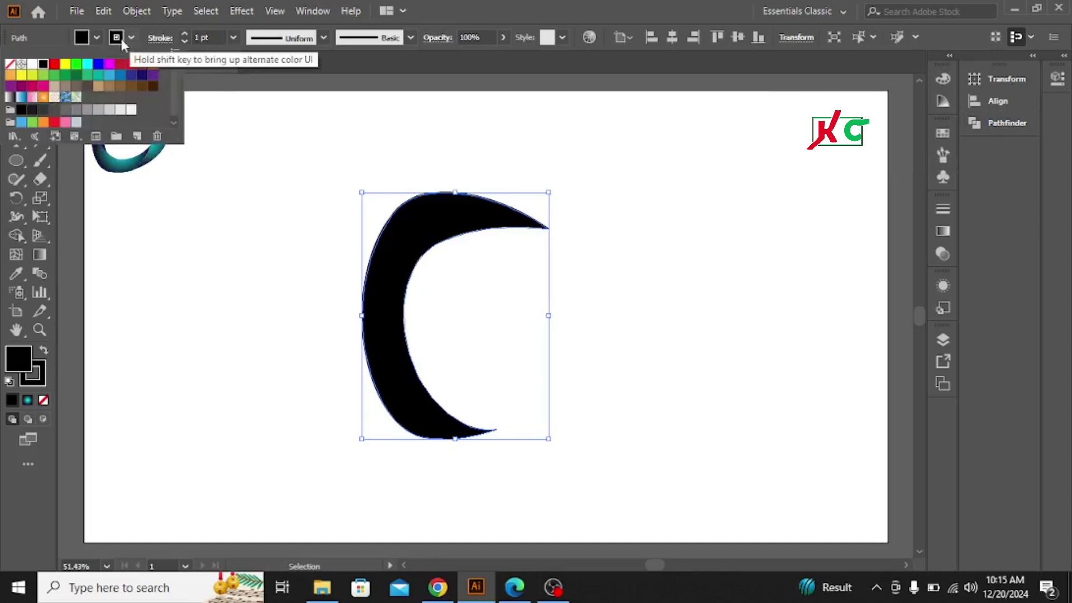
left_click(11, 67)
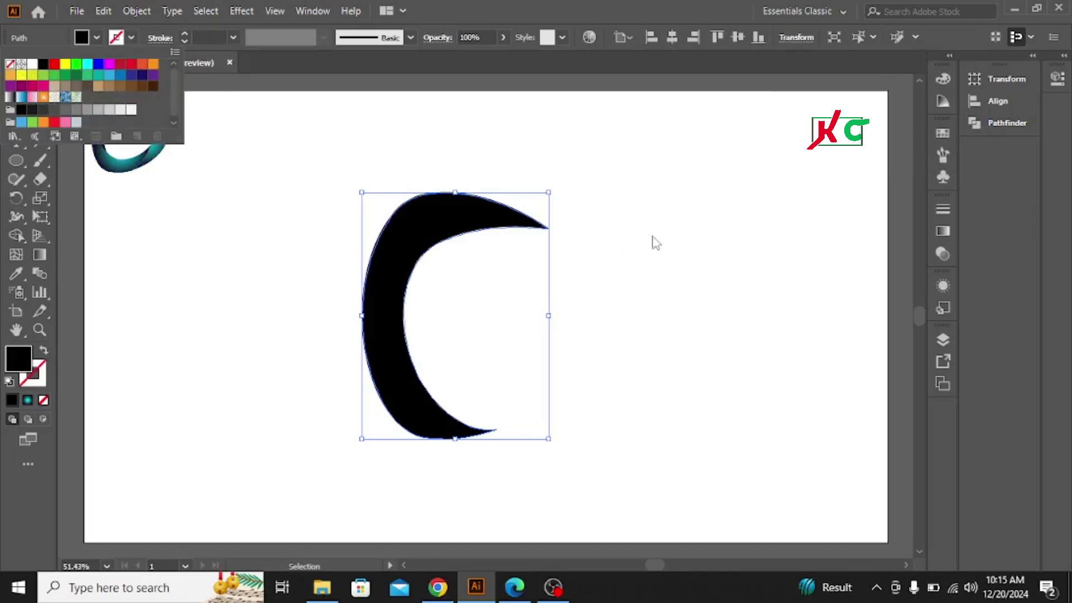
left_click(130, 37)
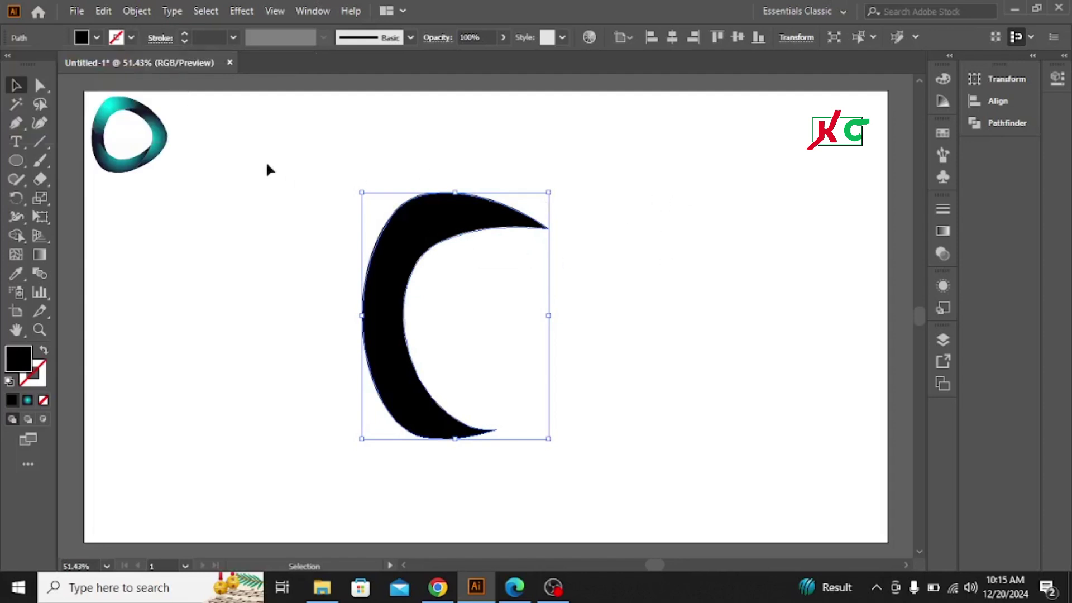
Step: Set up a Transform effect on the crescent with 2 copies rotated by 120°, and turn on its preview
left_click(243, 12)
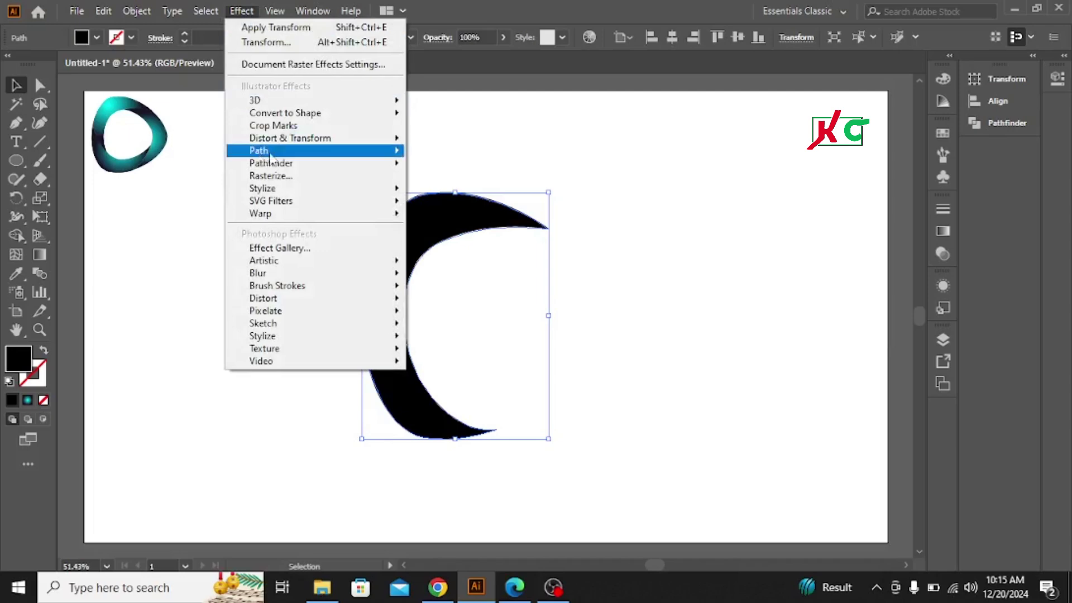
mouse_move(289, 142)
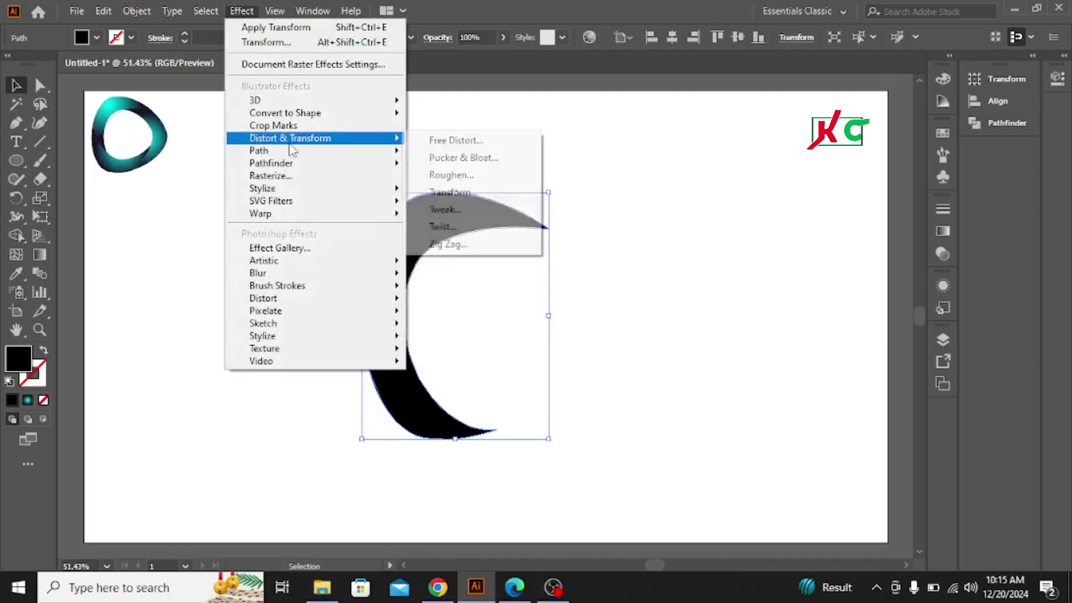
left_click(463, 193)
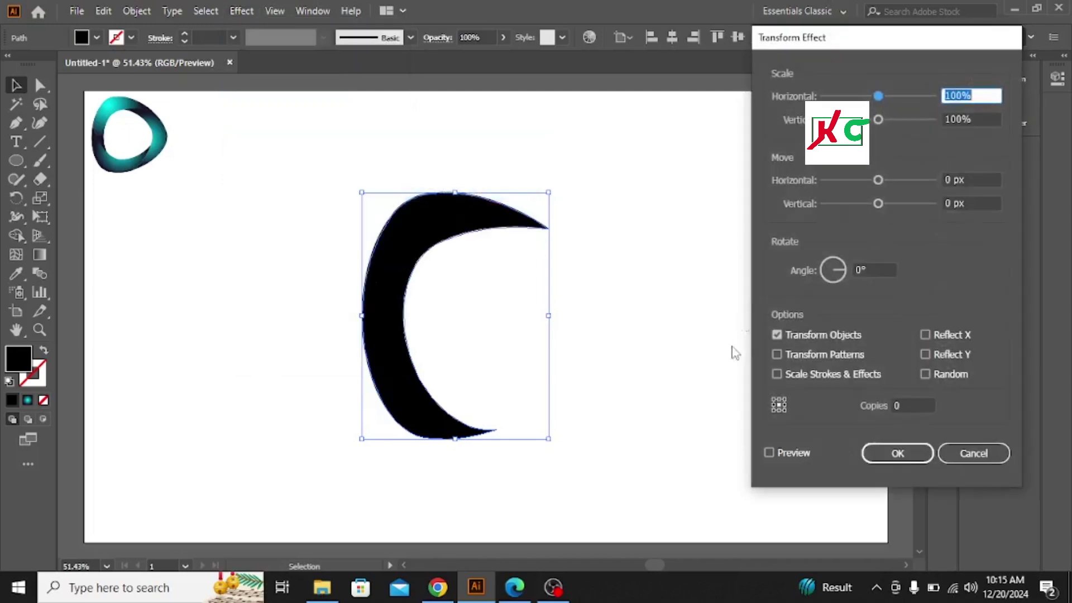
left_click(897, 408)
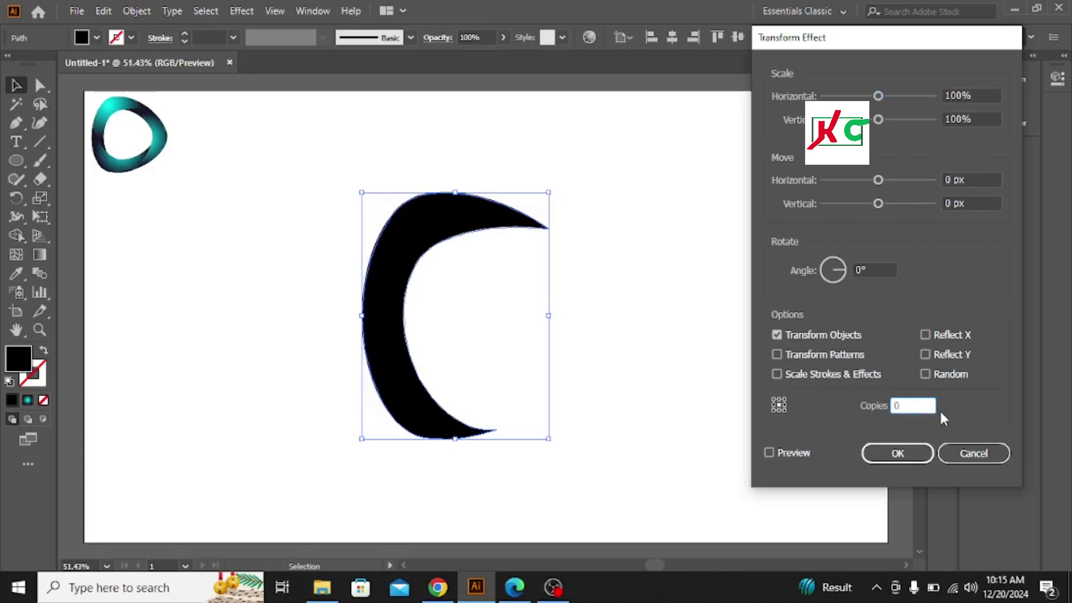
key("BackSpace")
type("2")
left_click(871, 274)
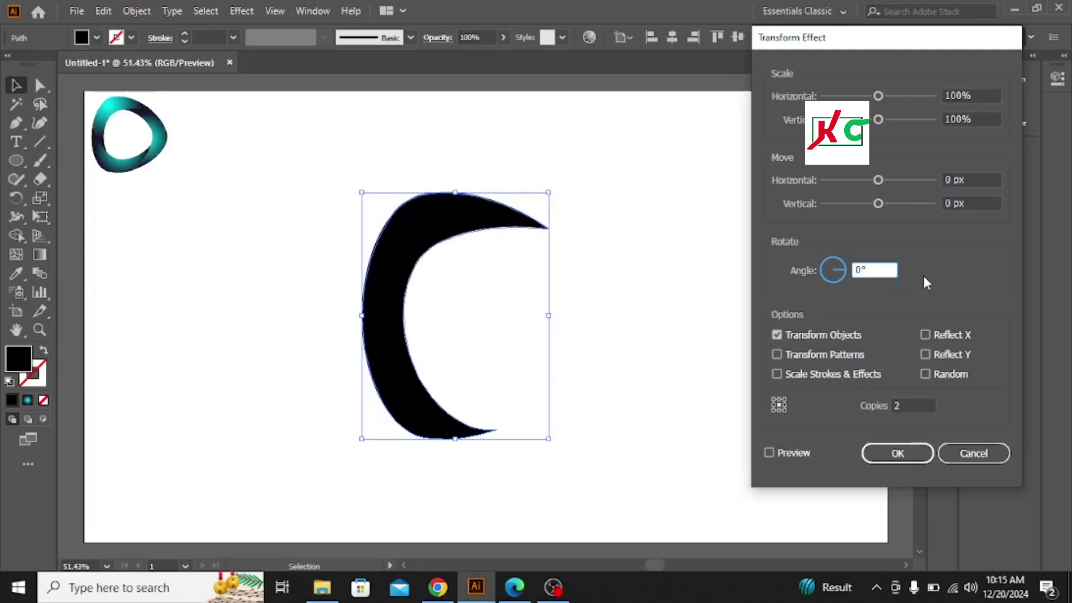
type("12")
left_click(769, 453)
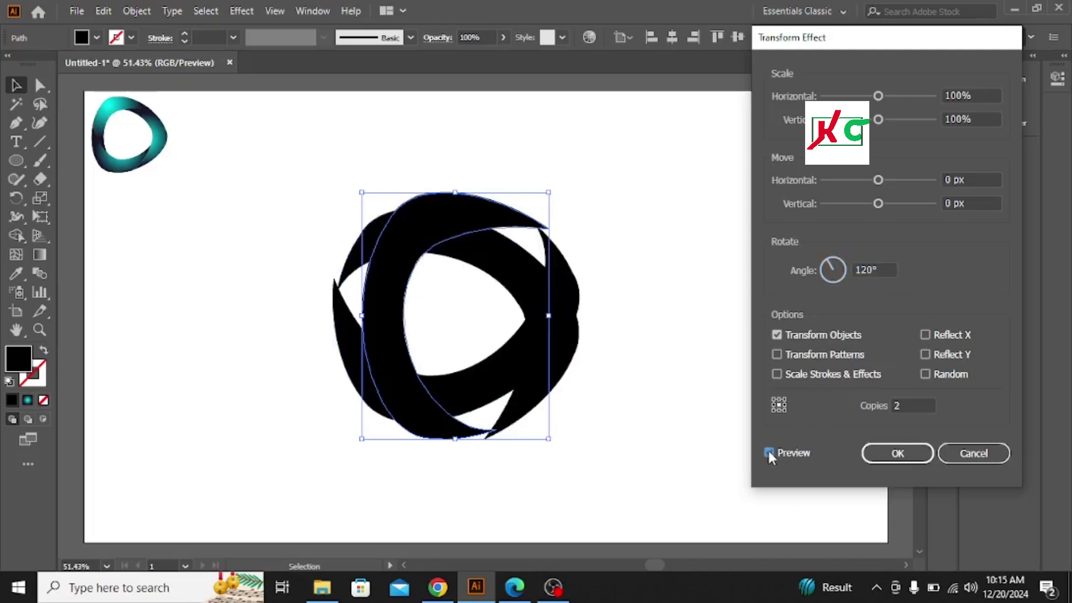
Step: Set the Transform effect's horizontal move to 50 px
left_click(1000, 179)
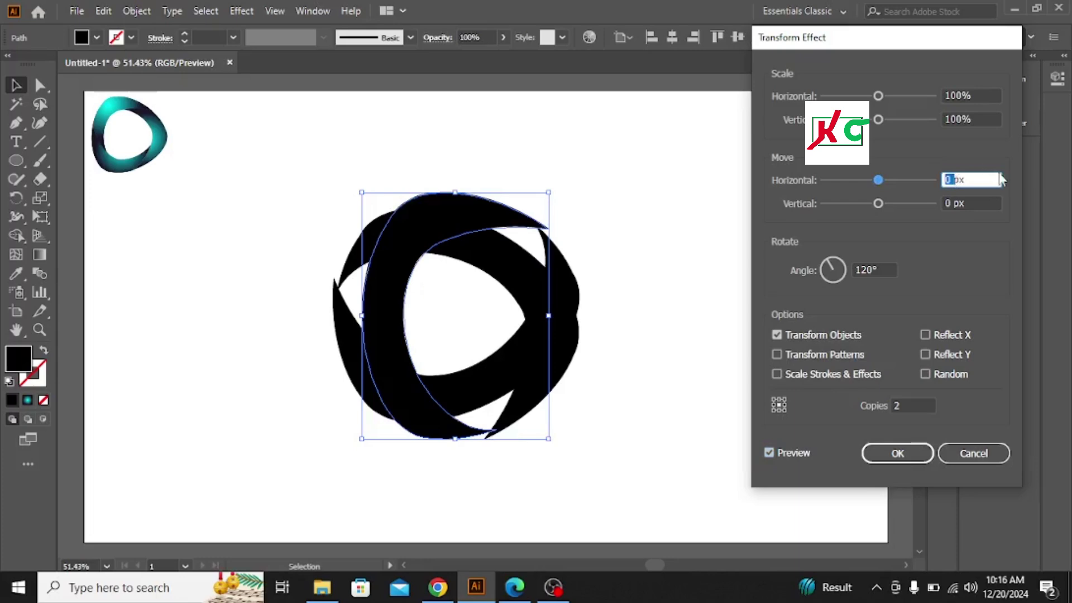
scroll(999, 179, "up", 20)
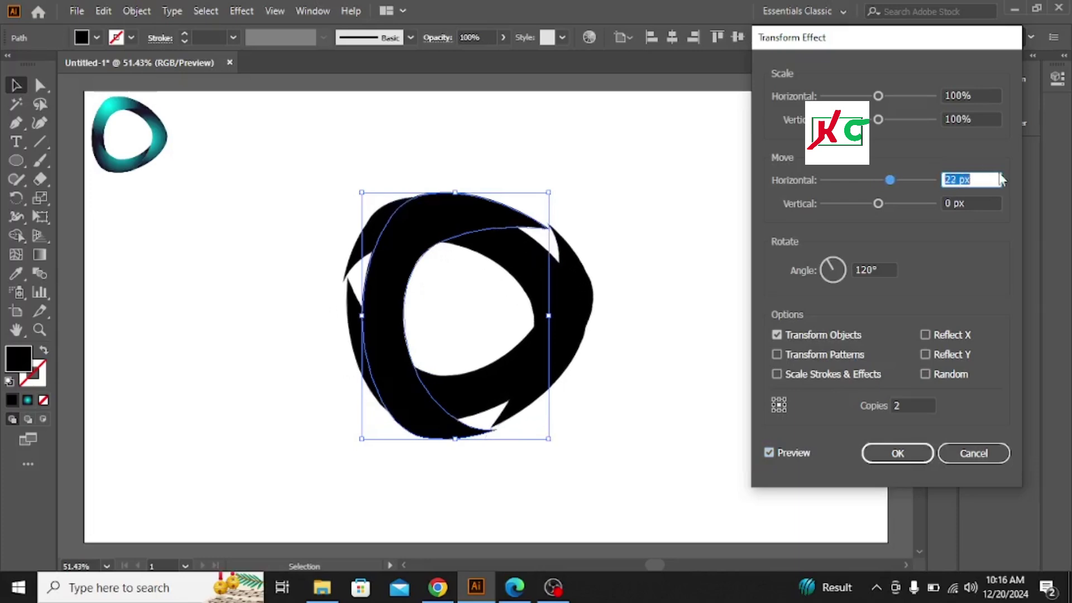
scroll(999, 180, "up", 10)
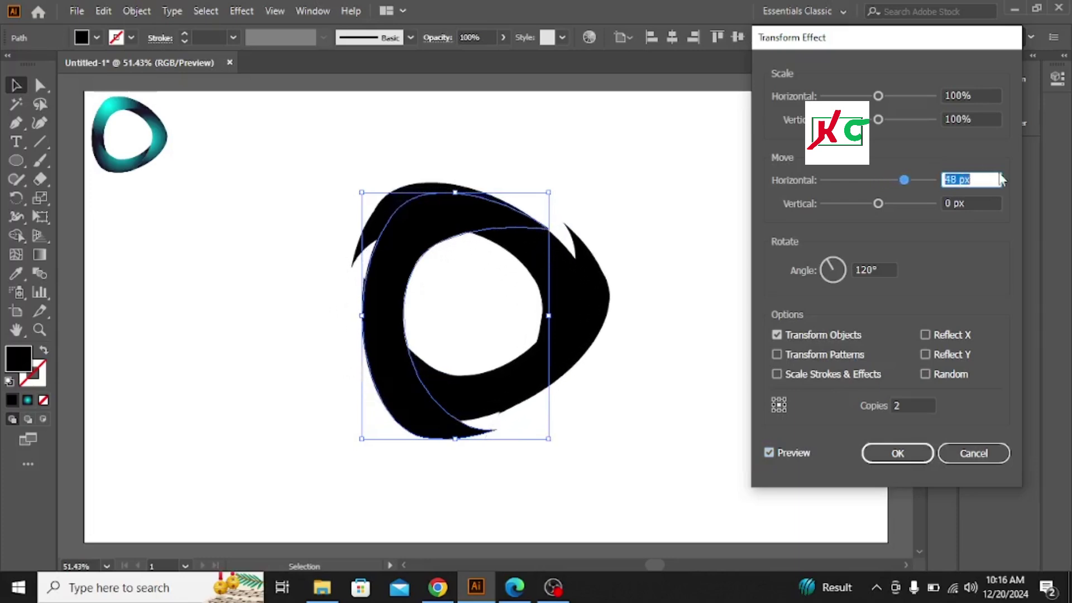
scroll(999, 179, "up", 2)
scroll(999, 179, "down", 1)
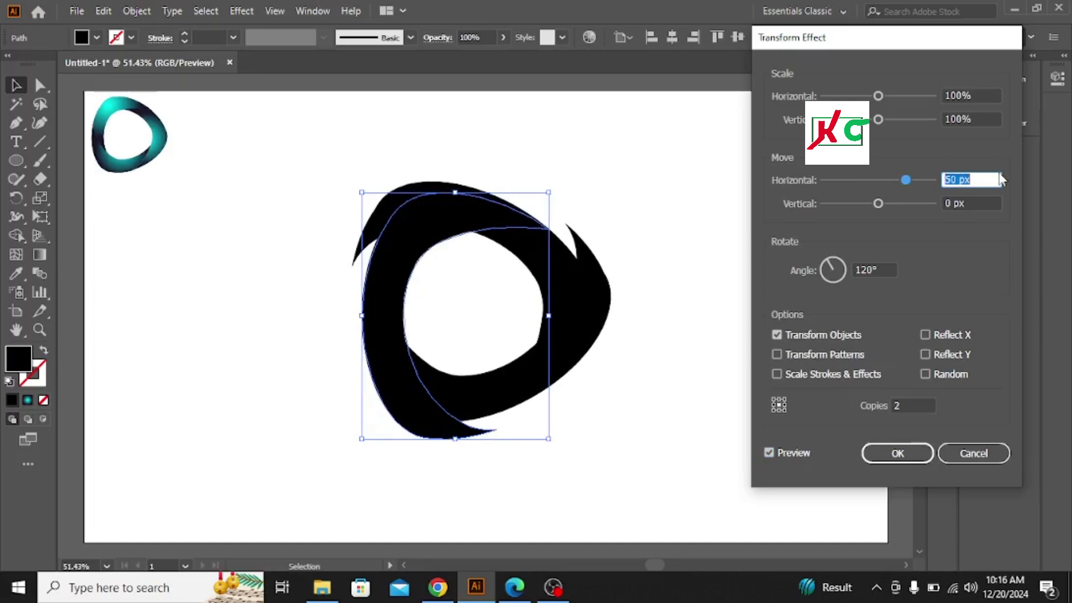
Step: Set the Transform effect's vertical move to 28 px
left_click(955, 204)
scroll(956, 203, "up", 20)
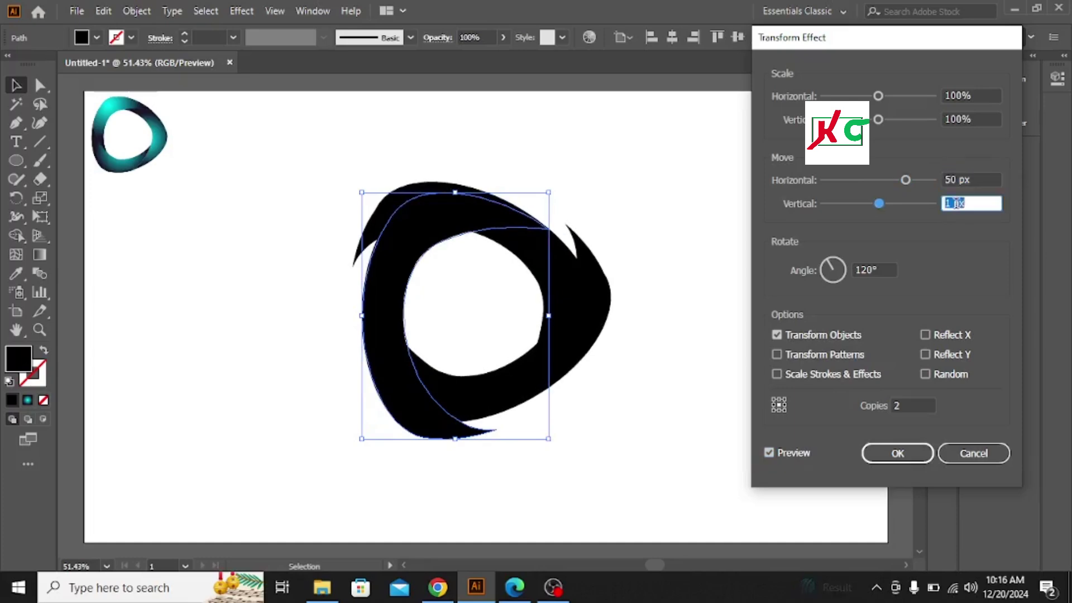
scroll(956, 203, "up", 11)
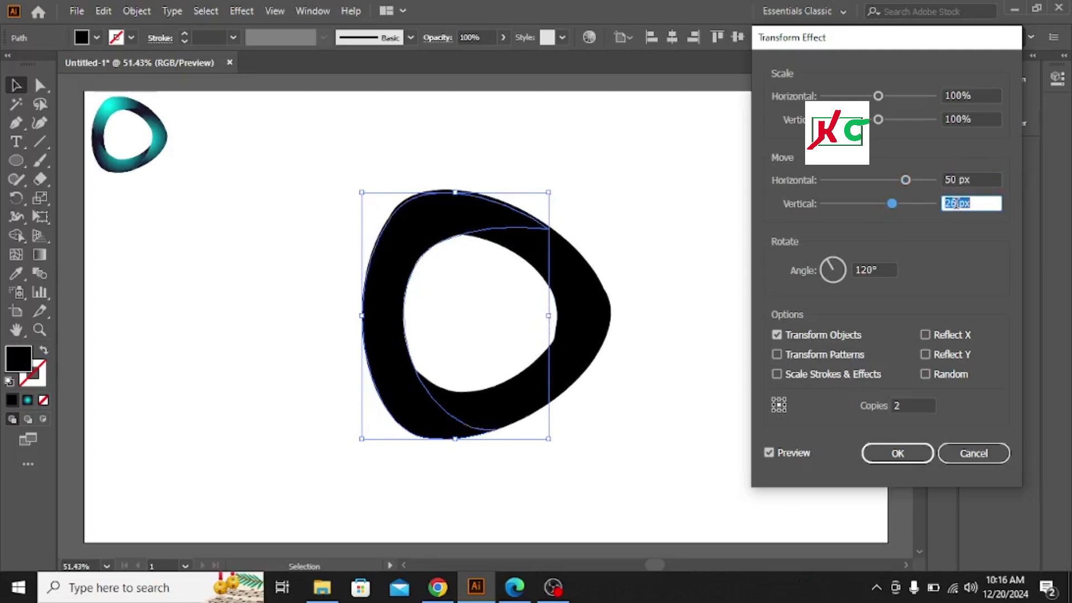
scroll(956, 203, "up", 7)
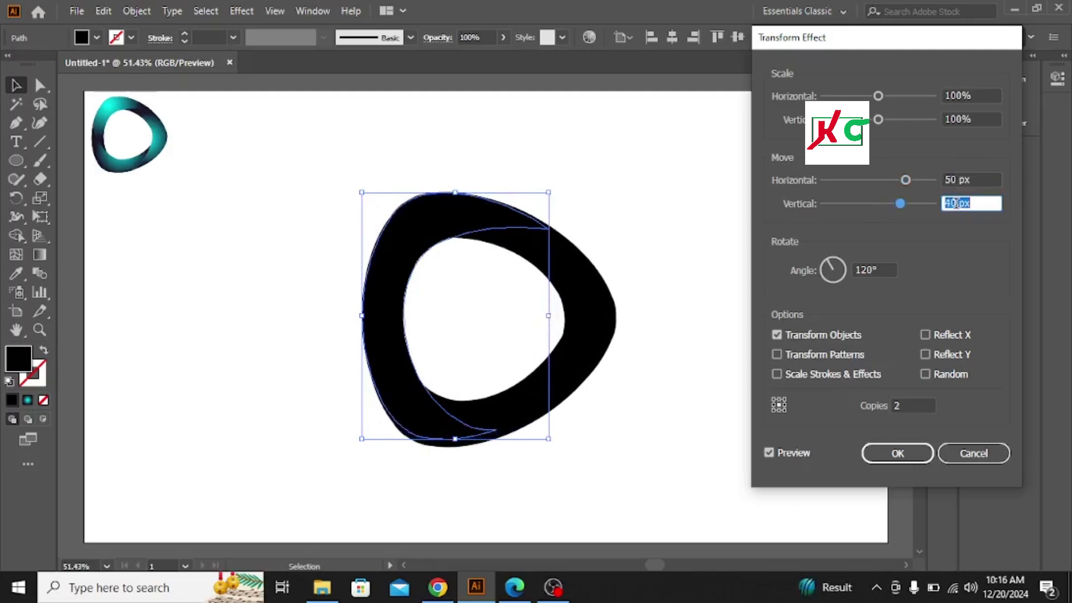
scroll(956, 203, "down", 15)
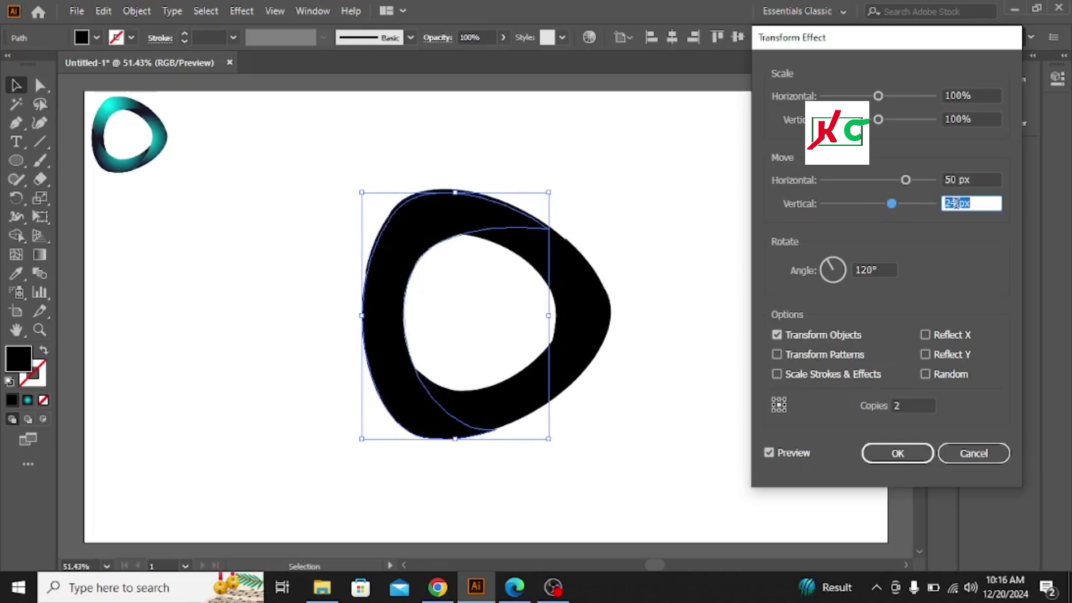
scroll(956, 203, "up", 5)
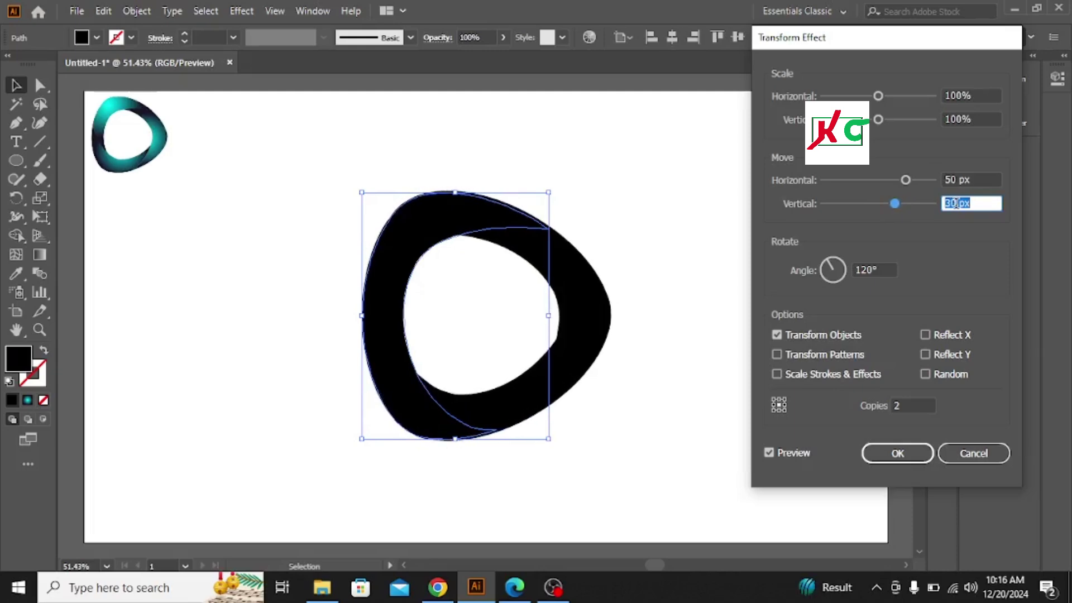
scroll(957, 203, "down", 2)
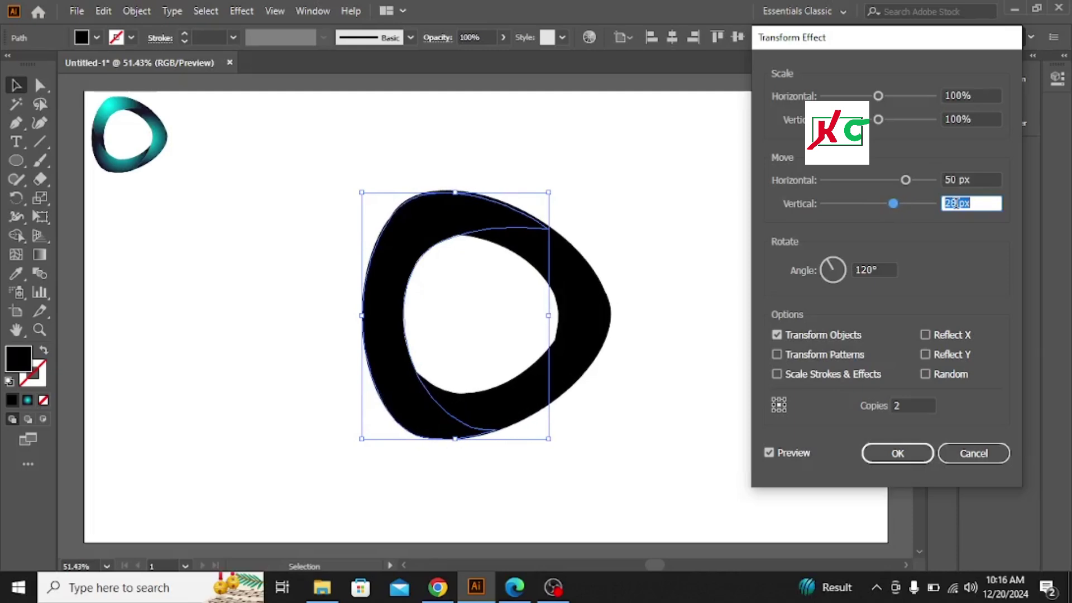
Step: Reduce the Transform effect's horizontal move to 46 px and apply the effect to the crescent
left_click(971, 177)
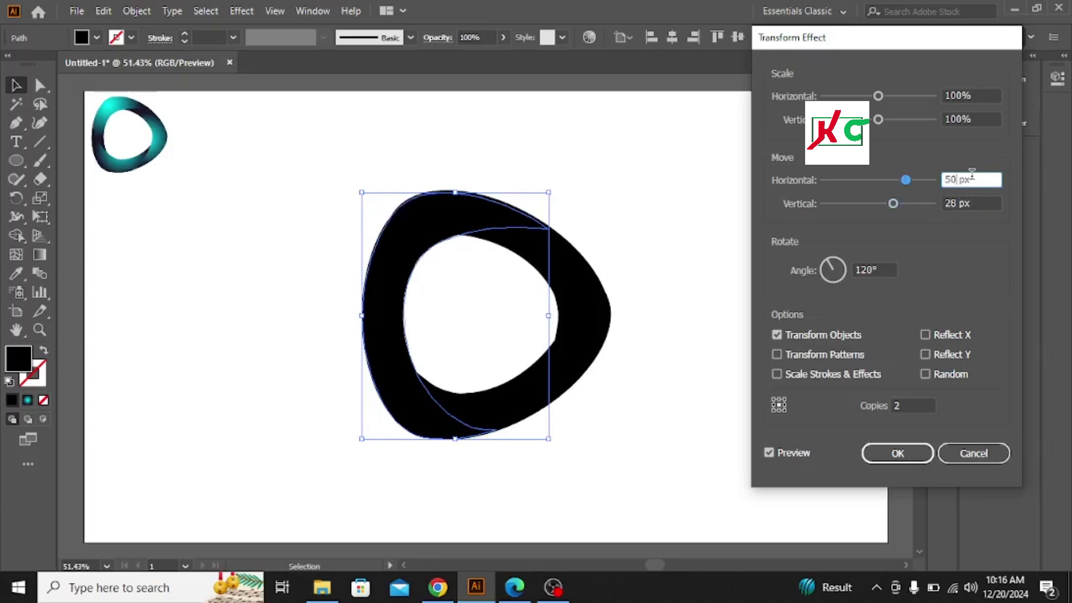
scroll(971, 176, "up", 1)
scroll(971, 176, "down", 4)
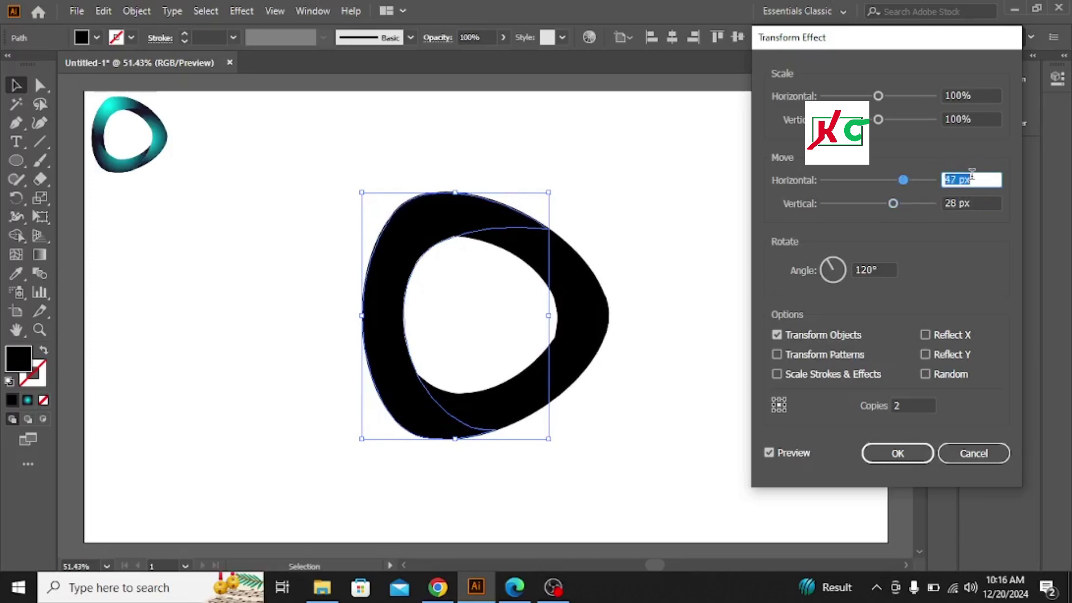
scroll(971, 175, "down", 1)
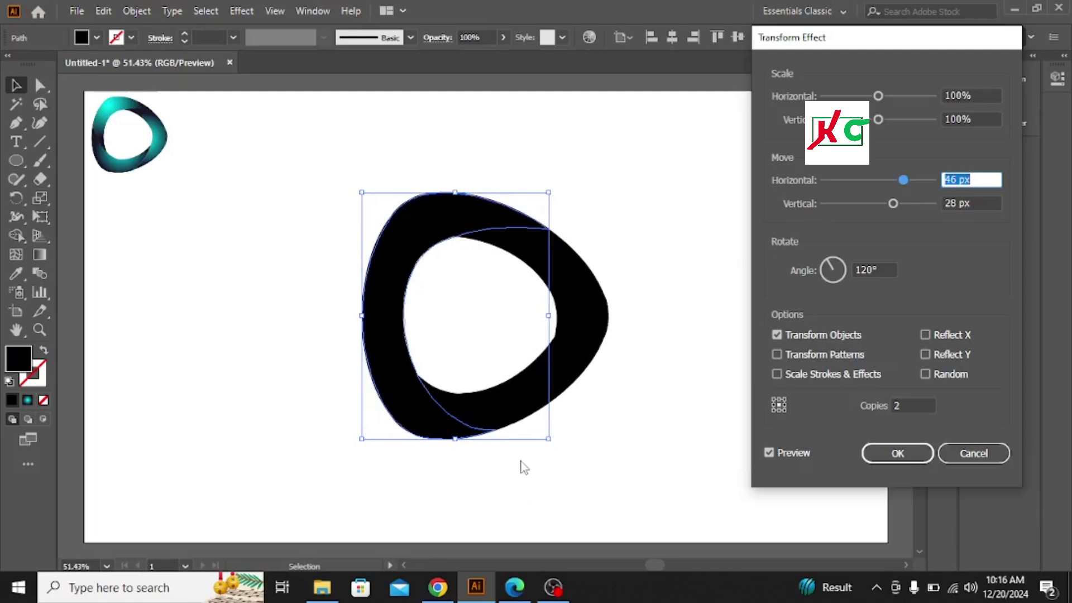
left_click(897, 454)
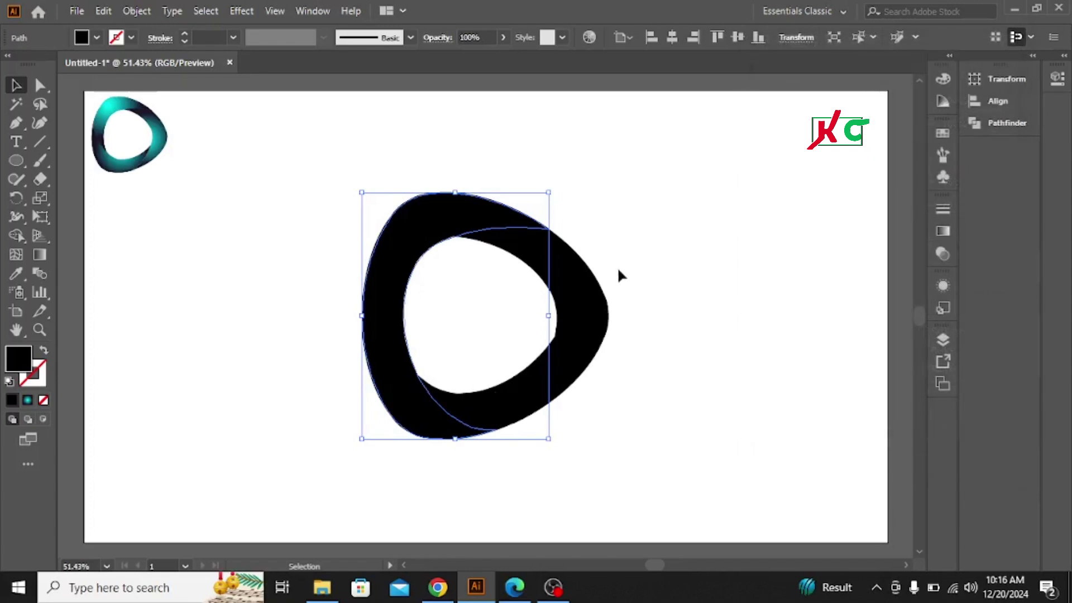
Step: Expand the appearance of the transformed crescent into real, editable shapes
left_click(307, 182)
left_click_drag(302, 162, 680, 426)
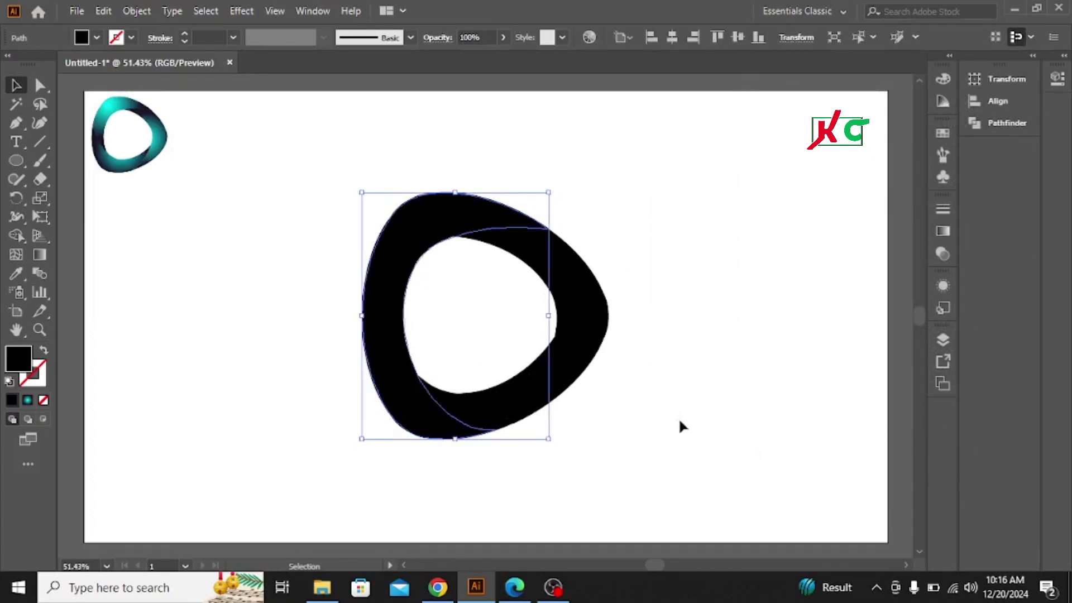
left_click(137, 12)
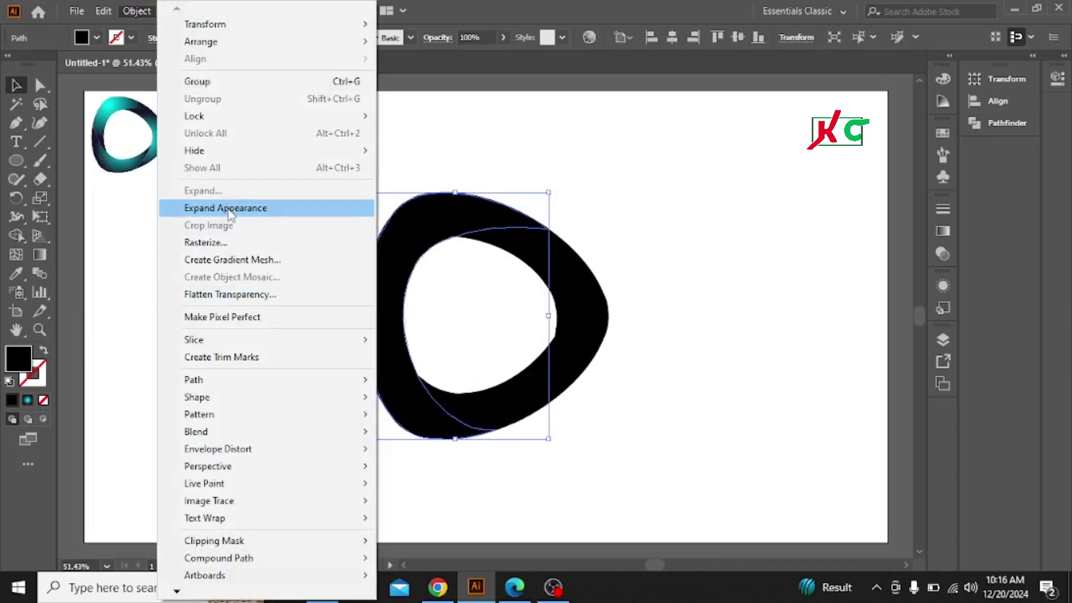
left_click(229, 210)
left_click(143, 16)
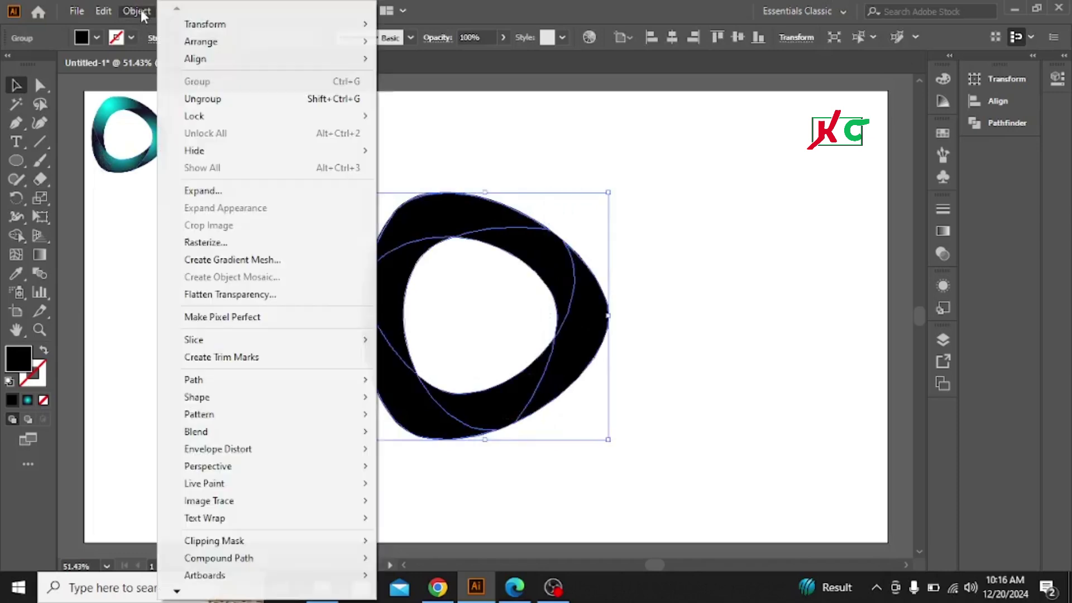
left_click(193, 186)
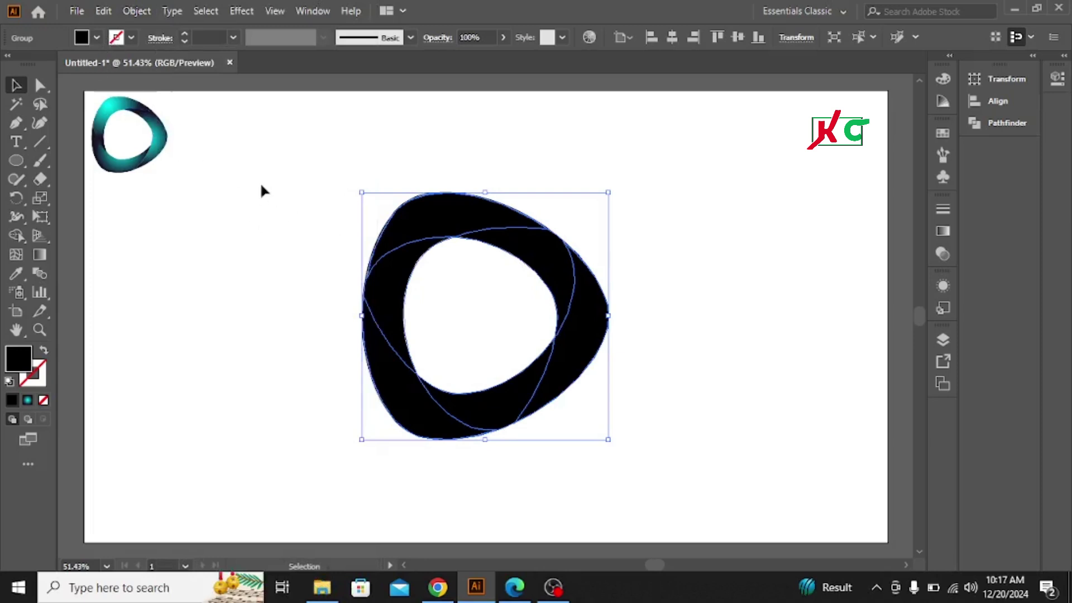
Step: Merge the overlapping regions of the ring into three interlocking mid-grey segments with the Shape Builder tool
left_click(293, 177)
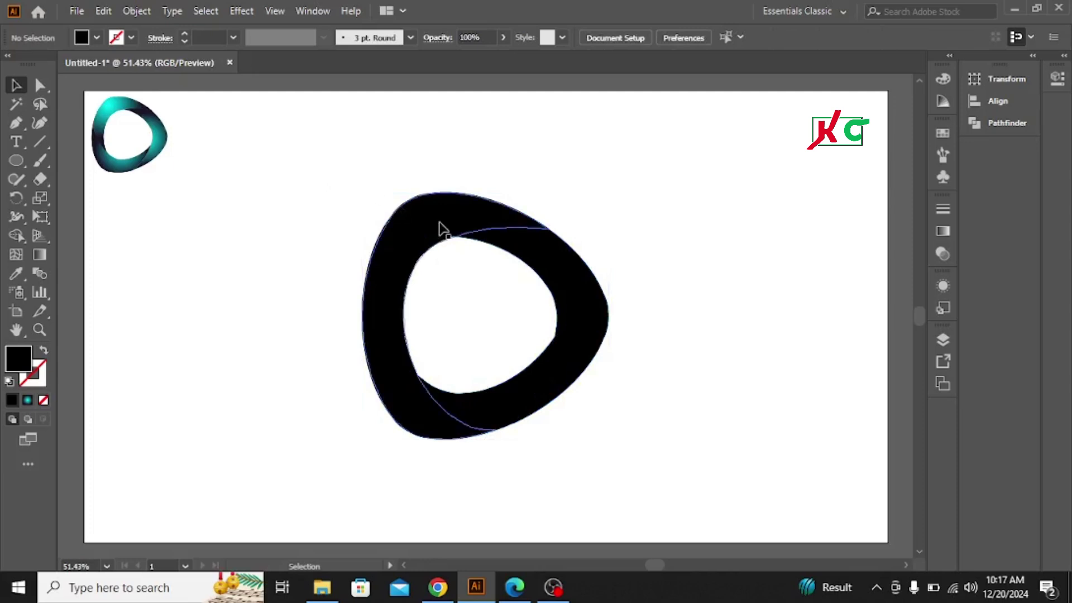
left_click_drag(338, 186, 633, 380)
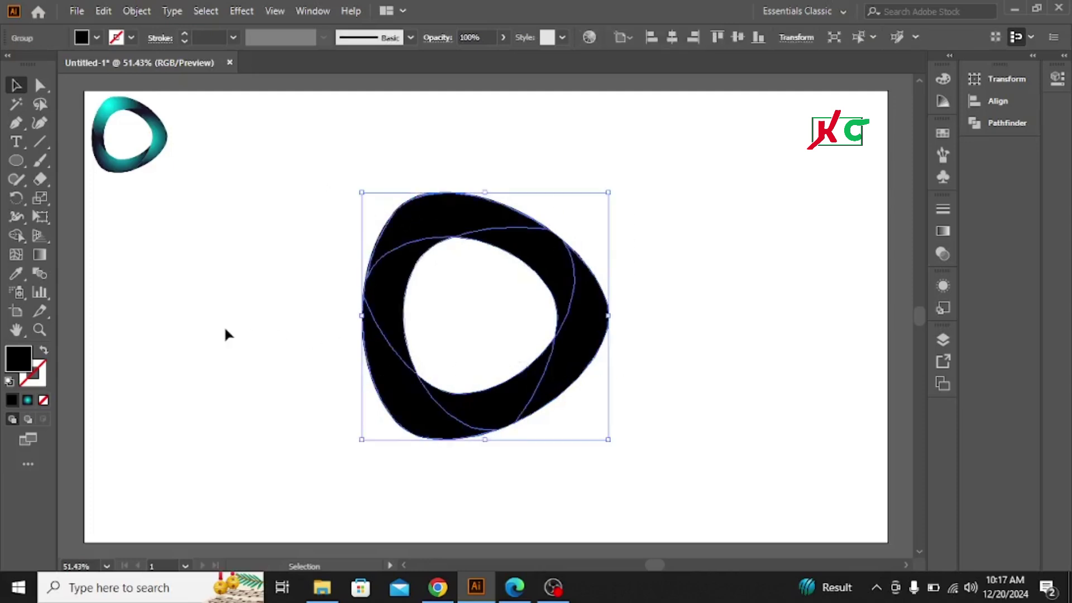
left_click(16, 237)
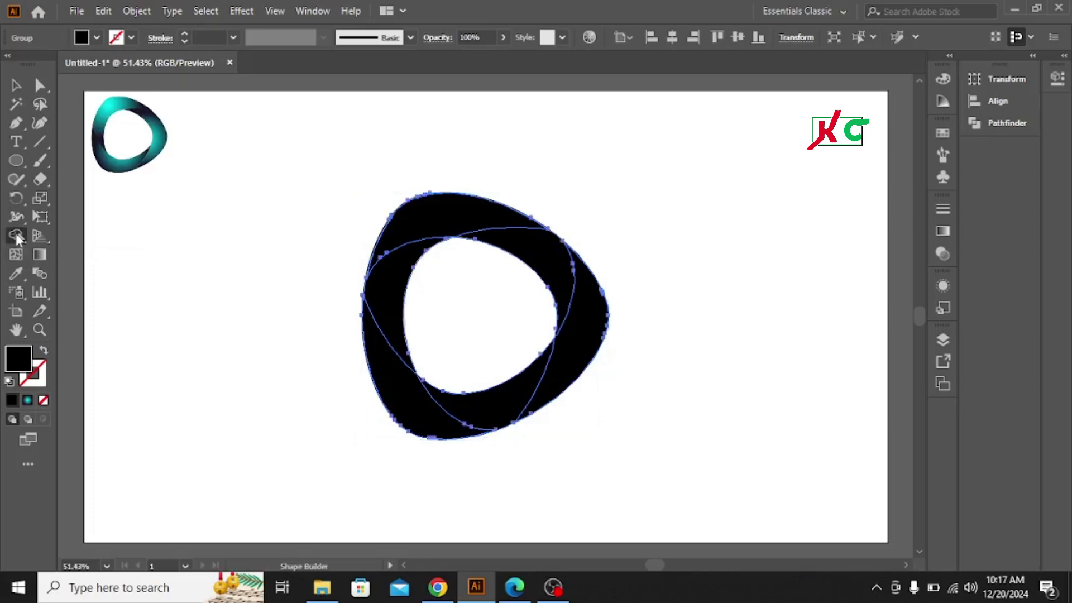
left_click(96, 36)
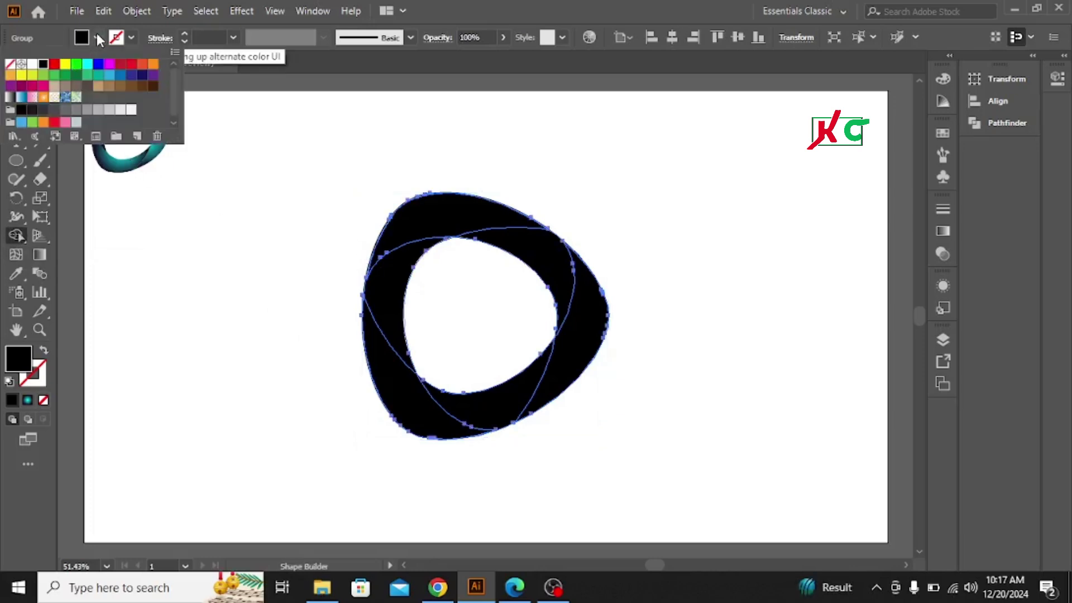
left_click(77, 111)
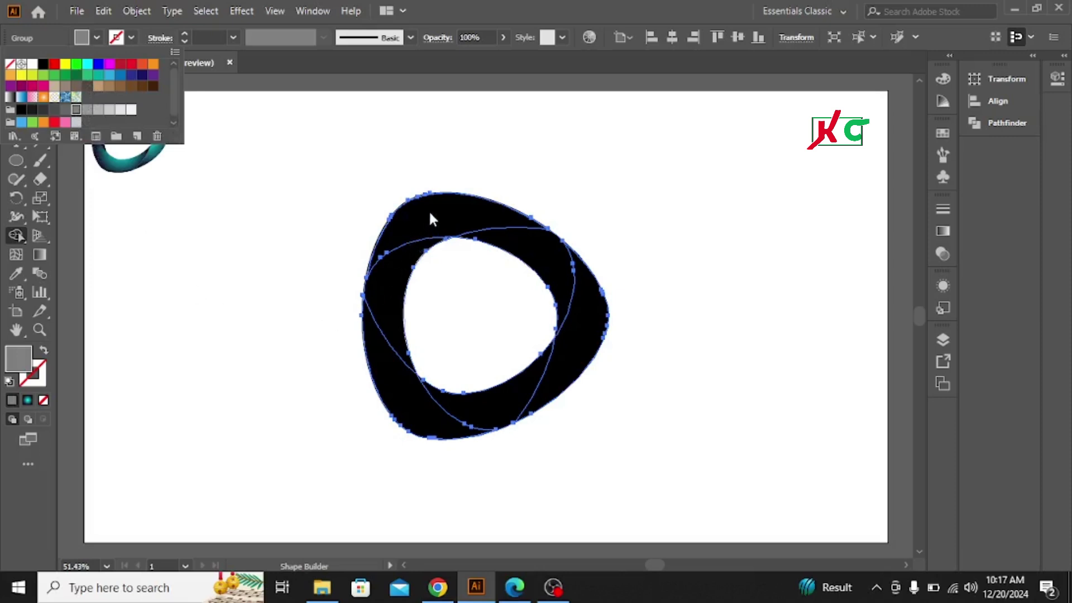
left_click_drag(426, 212, 393, 266)
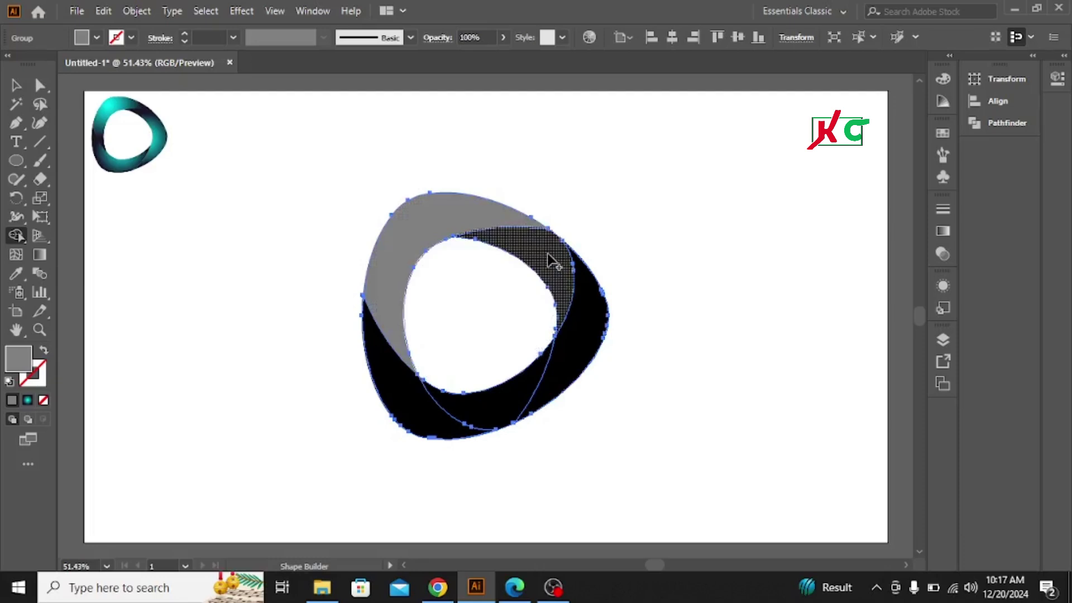
left_click(580, 321)
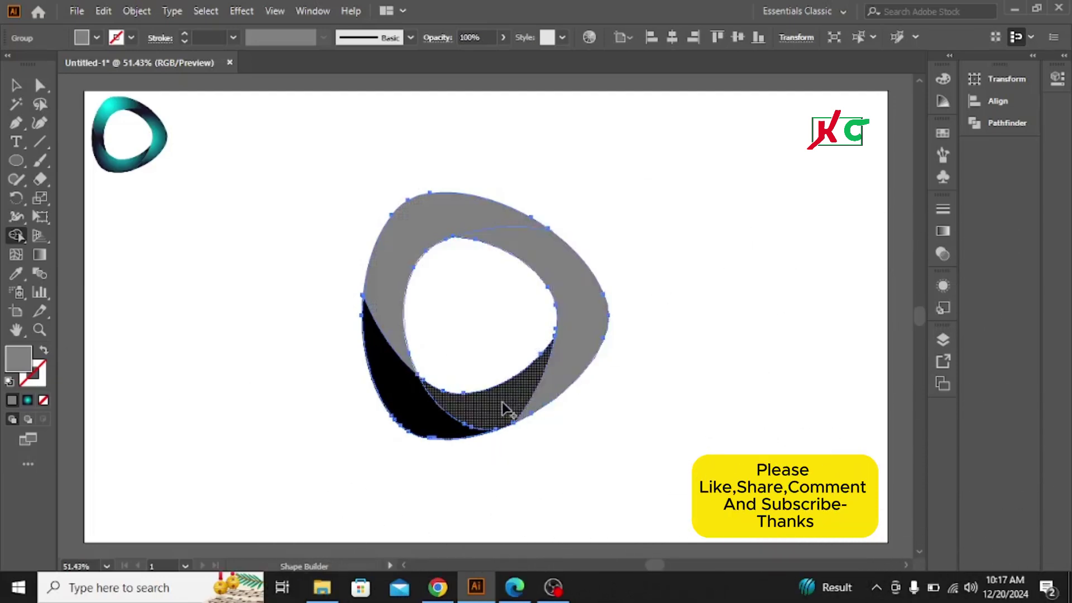
left_click_drag(501, 402, 419, 410)
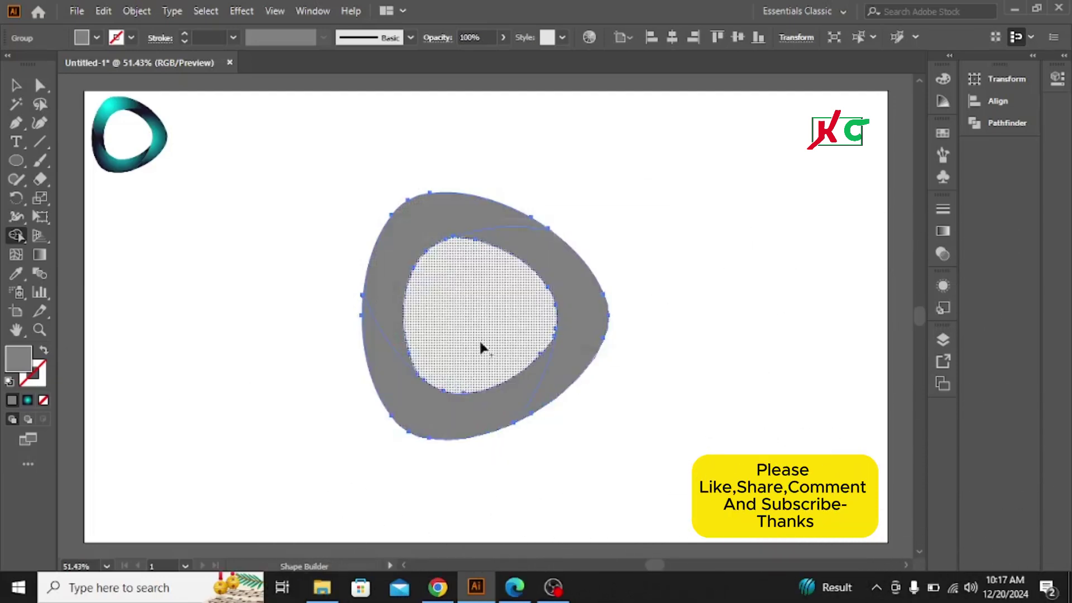
left_click(16, 87)
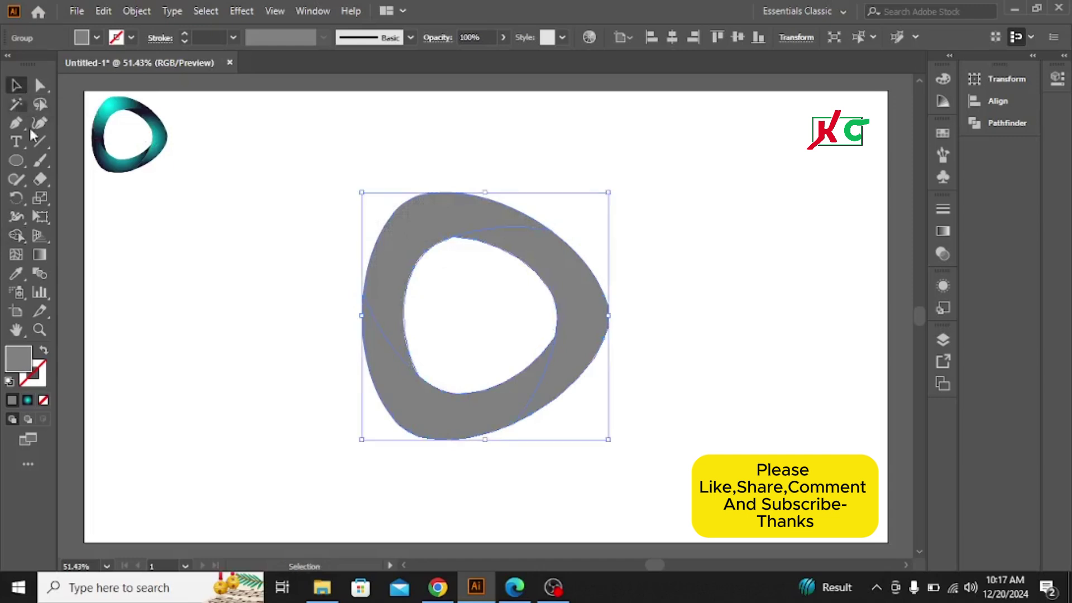
Step: Ungroup the merged grey ring and deselect it
left_click(303, 196)
left_click(407, 227)
right_click(405, 223)
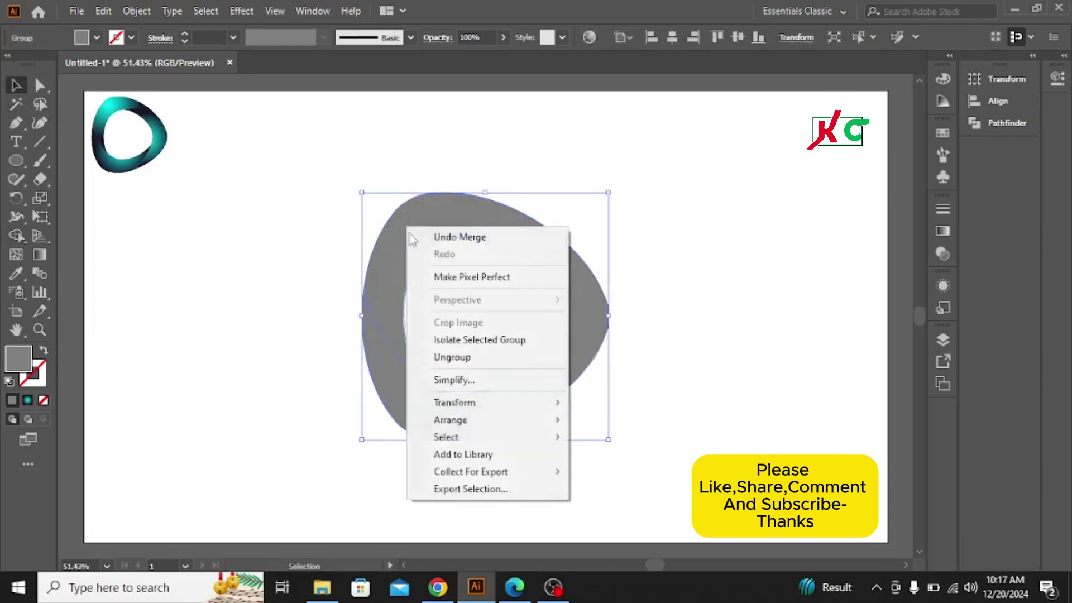
left_click(448, 356)
left_click(667, 288)
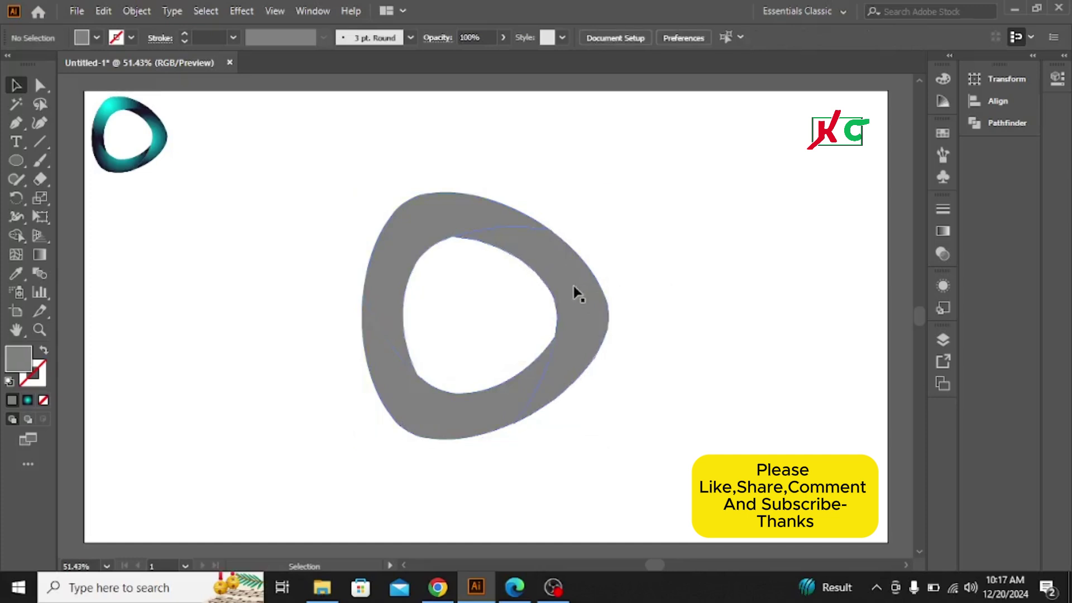
Step: Ungroup the ring's right segment so it is a separate path, and deselect it
left_click(567, 286)
right_click(567, 286)
left_click(626, 417)
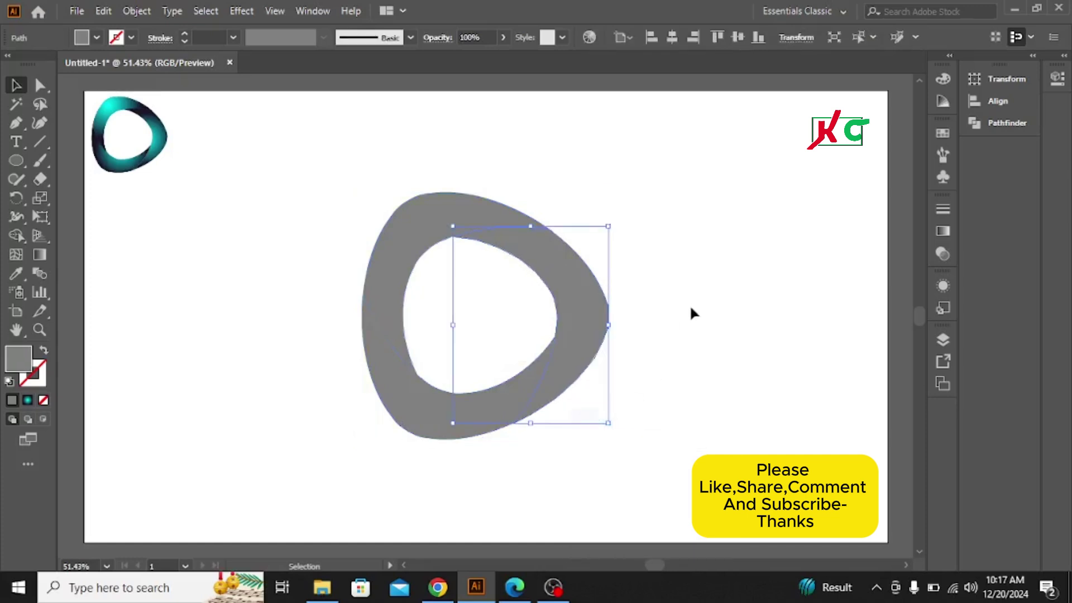
left_click(437, 445)
Step: Ungroup the ring's upper-left segment into a separate path and deselect it
right_click(418, 413)
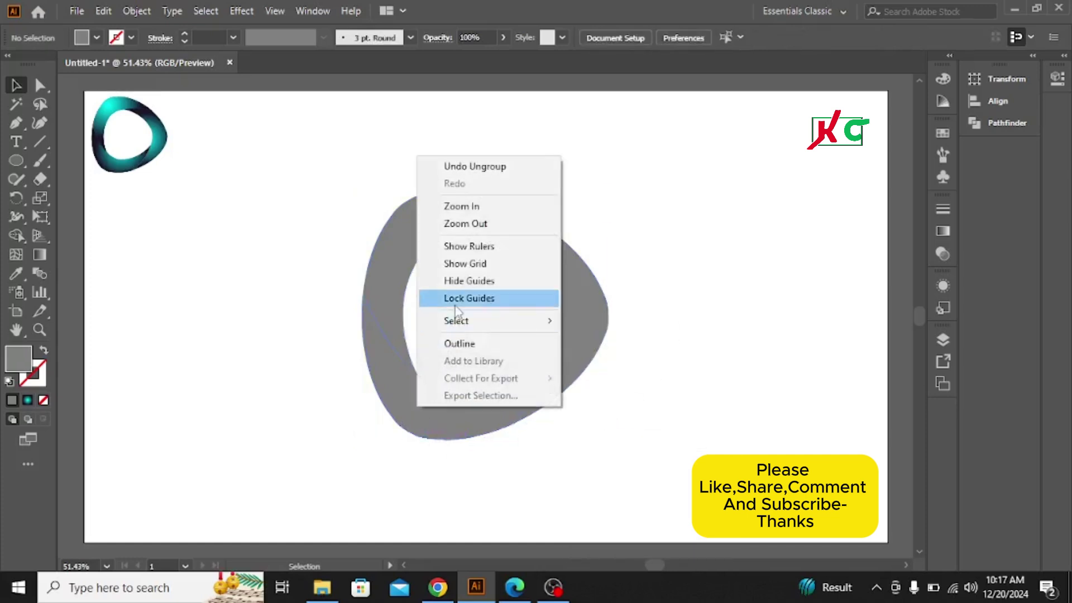
left_click(691, 288)
left_click(384, 335)
right_click(384, 335)
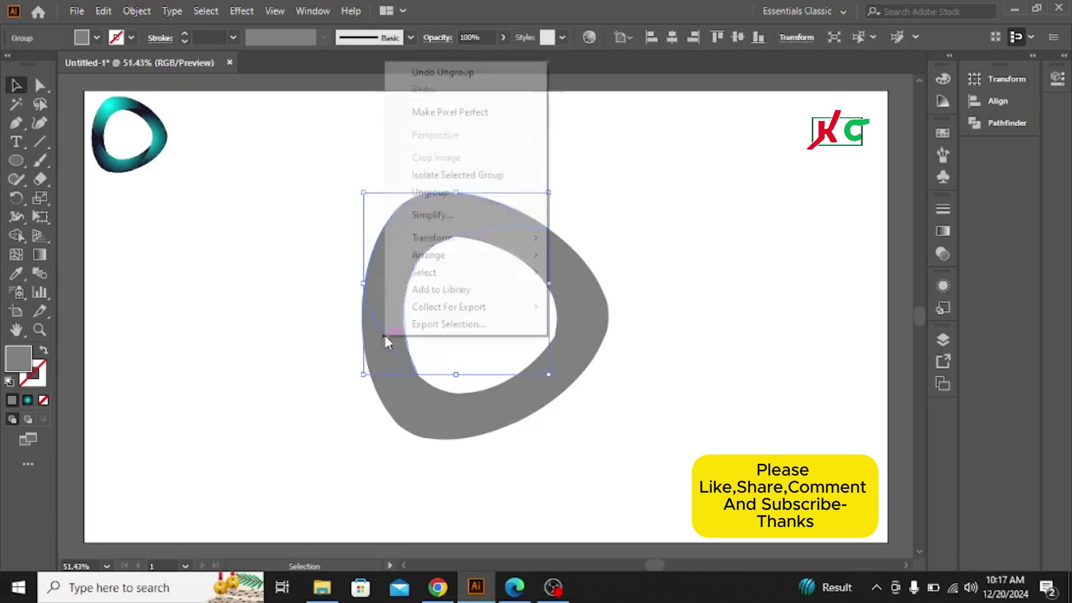
left_click(446, 194)
left_click(710, 253)
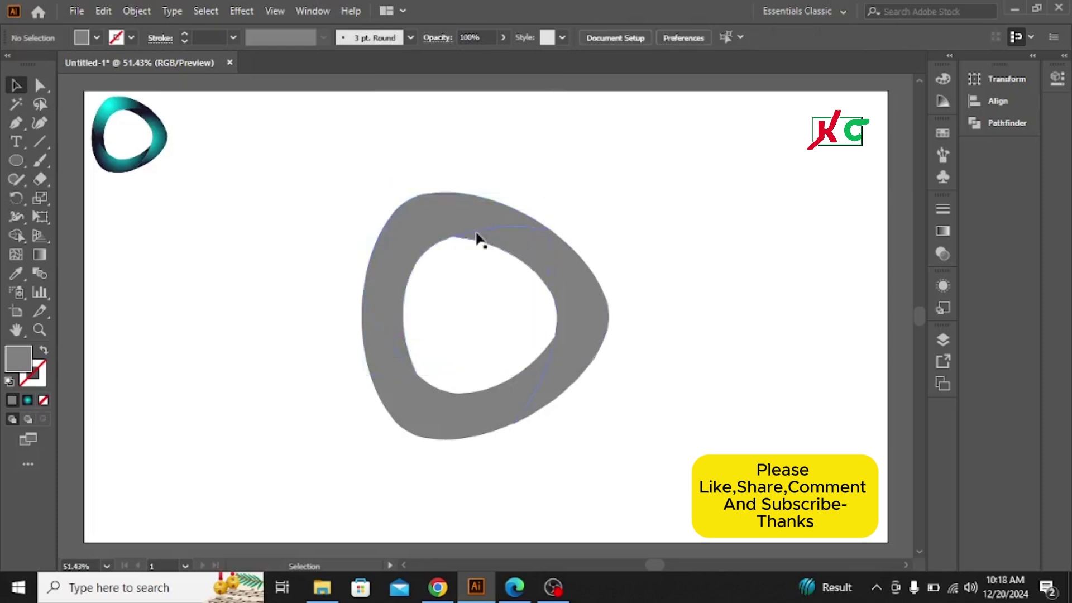
Step: Ungroup the ring's lower segment into a separate path and deselect it
right_click(435, 419)
left_click(676, 402)
left_click(445, 415)
right_click(446, 418)
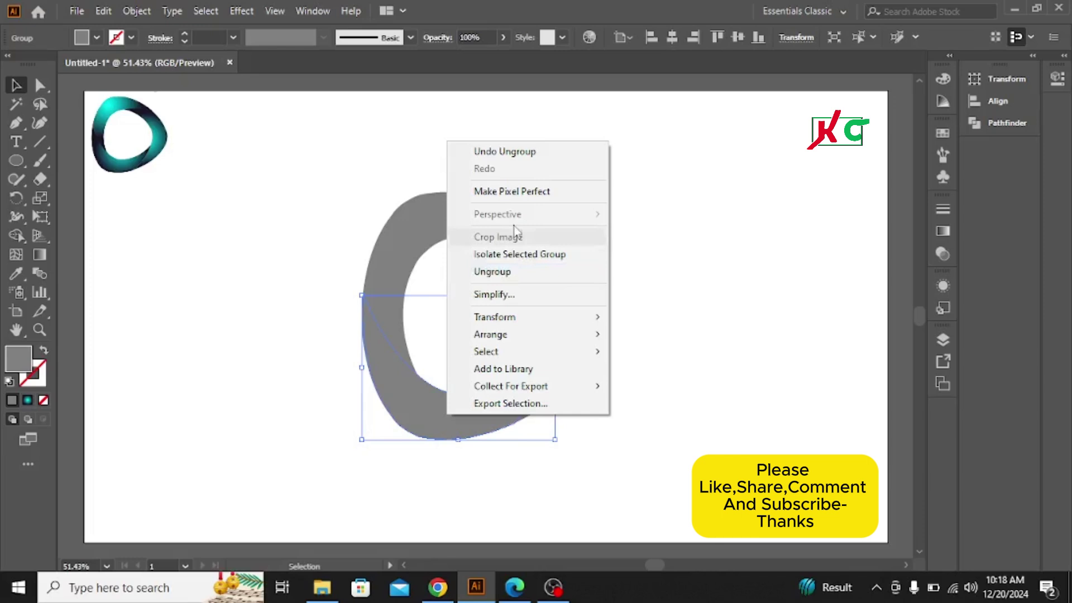
left_click(501, 272)
left_click(673, 219)
Step: Fill the upper-left segment with the teal gradient sampled from the top of the small reference logo using the Eyedropper
left_click(422, 229)
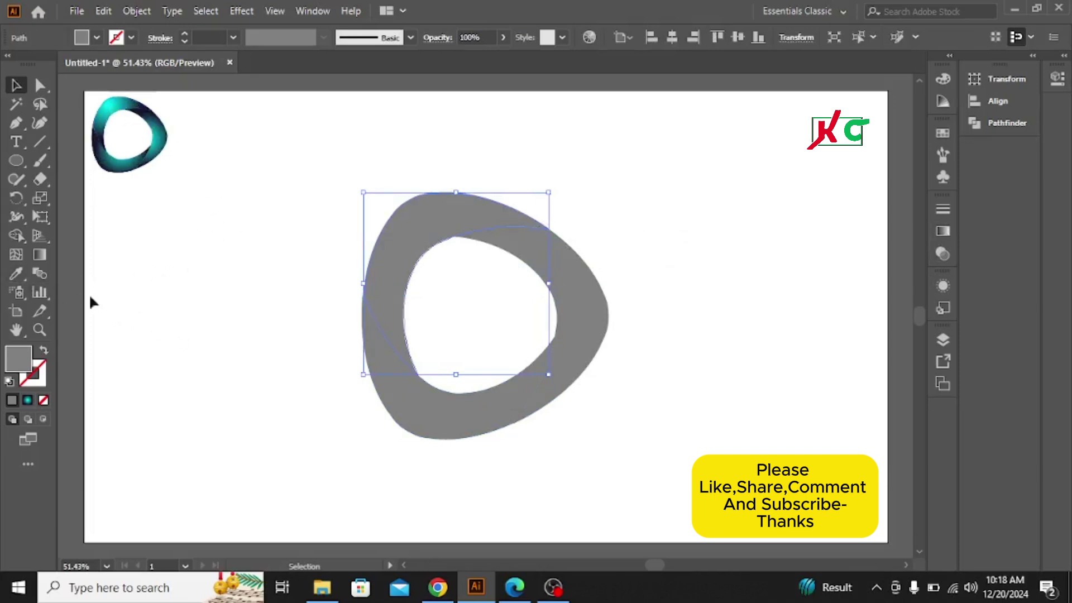
left_click(16, 274)
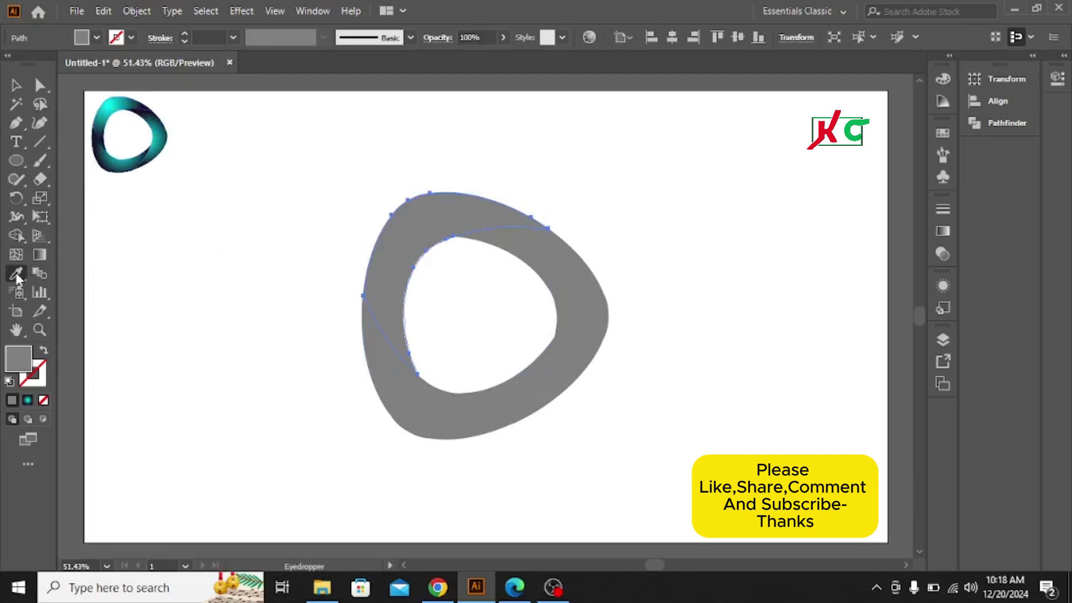
left_click(115, 103)
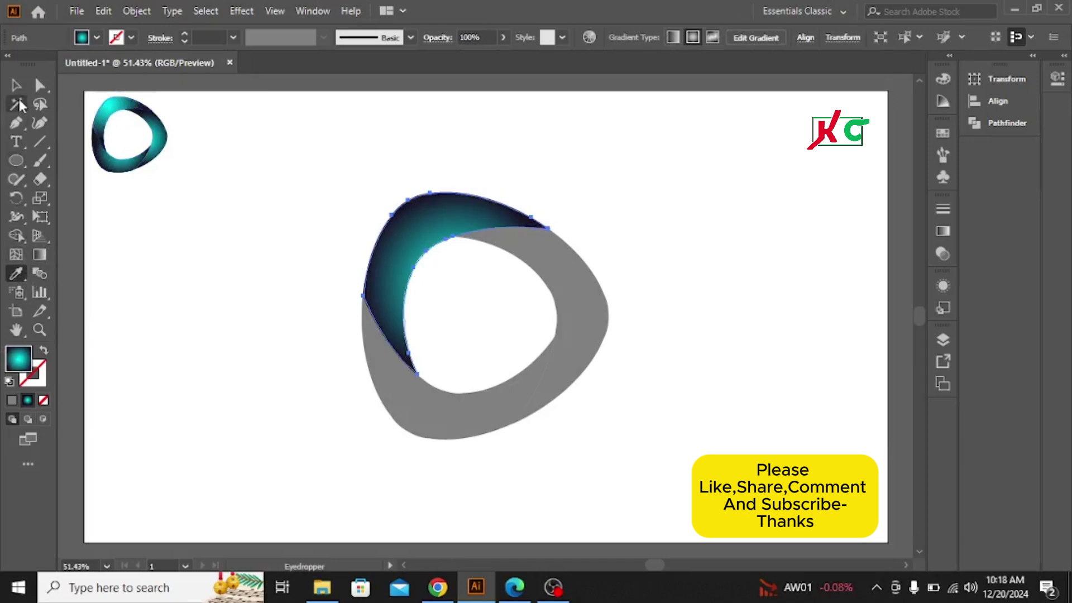
left_click(16, 86)
left_click(430, 329)
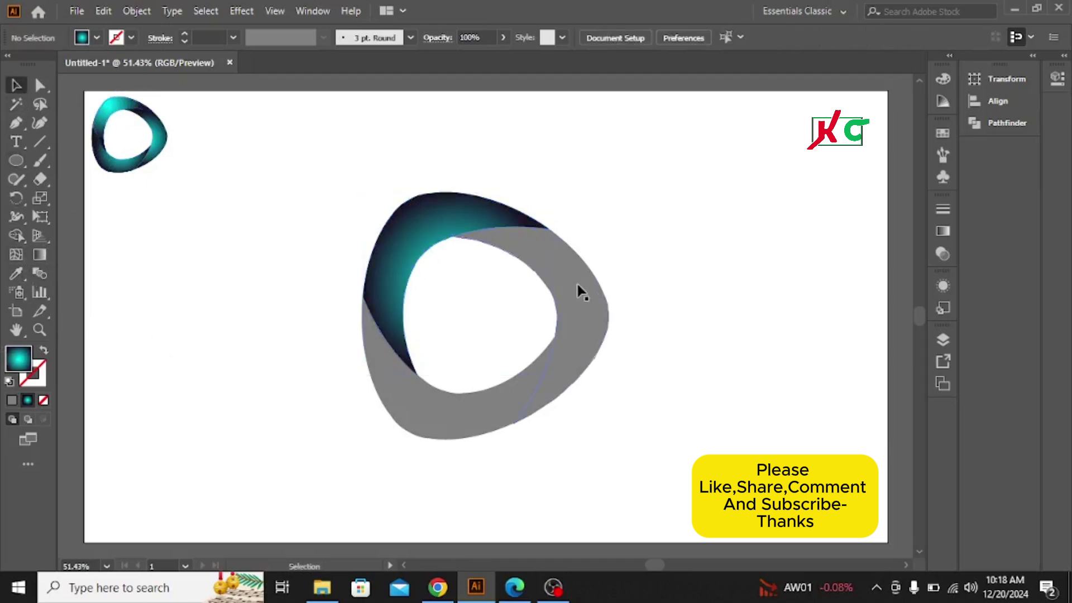
Step: Fill the ring's right segment with the teal gradient sampled from the small reference logo using the Eyedropper, and deselect it
left_click(579, 283)
left_click(16, 274)
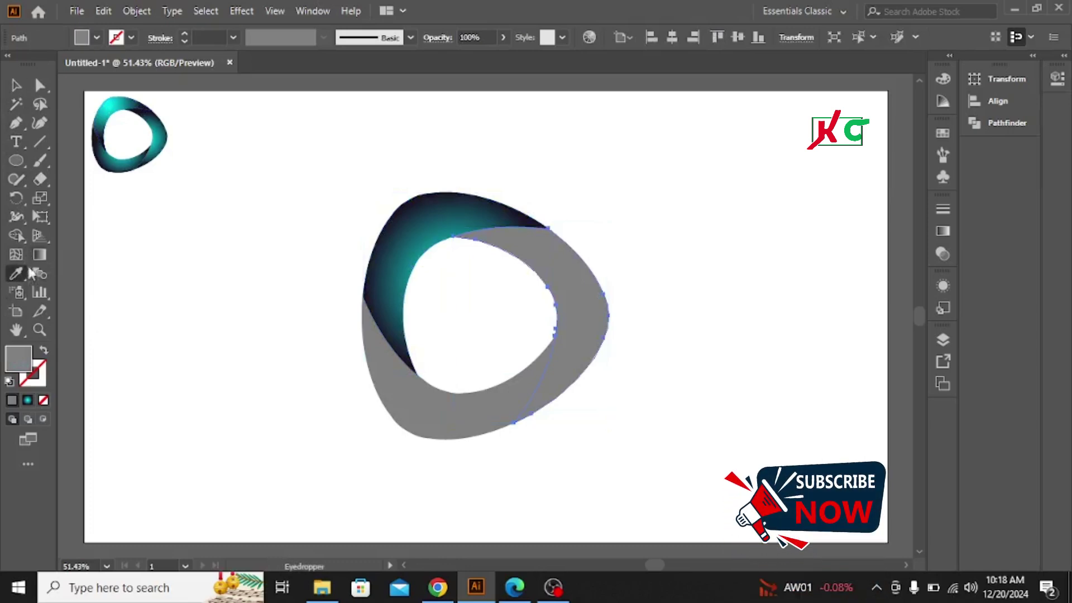
left_click(111, 102)
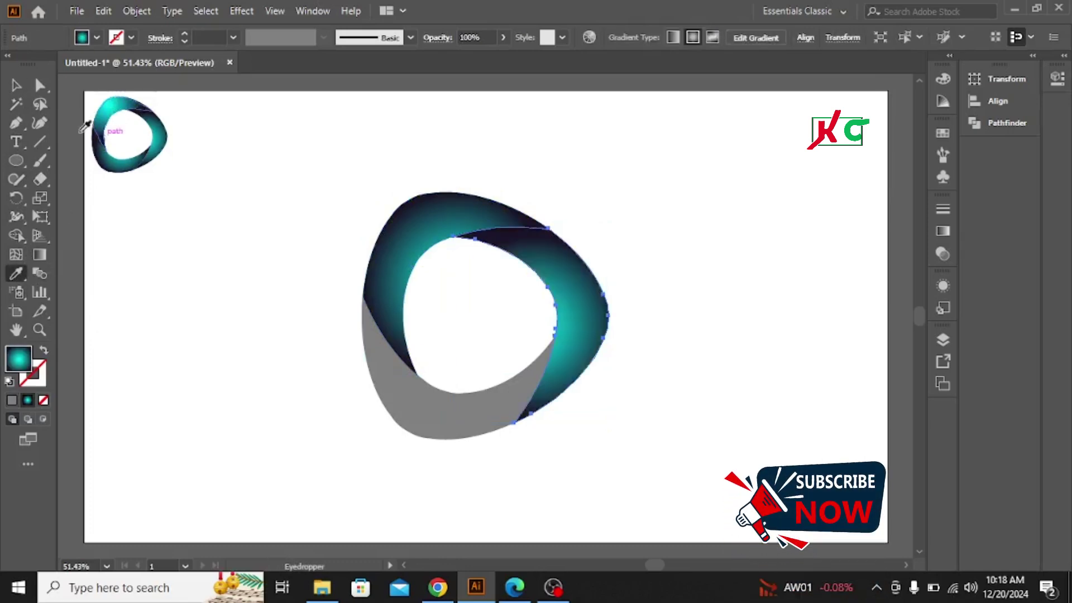
left_click(16, 85)
left_click(226, 350)
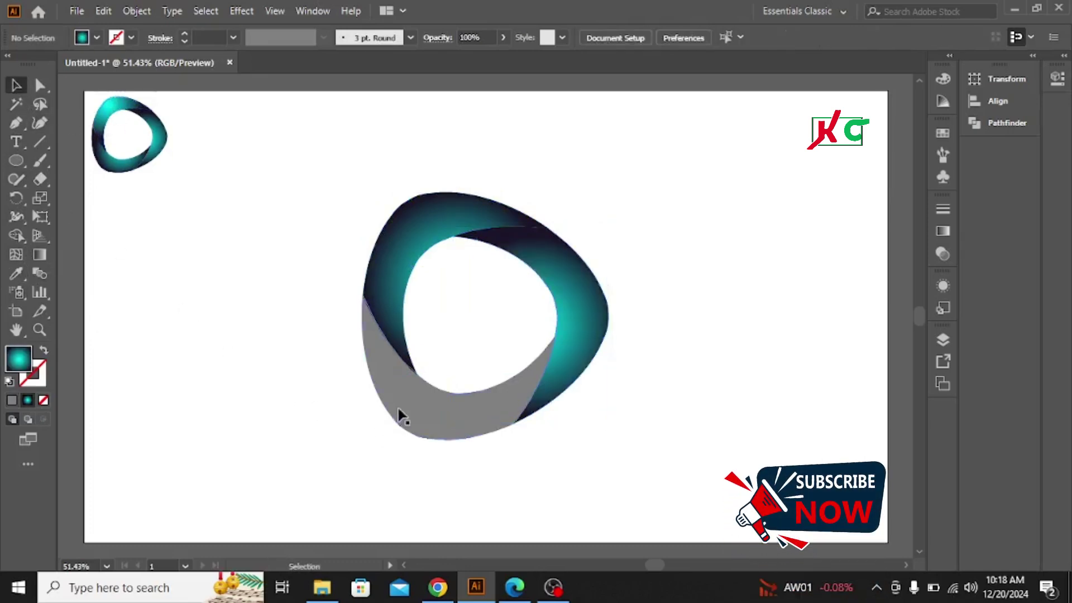
Step: Fill the remaining gray lower segment with the reference logo's teal gradient using the Eyedropper, and deselect it
left_click(406, 411)
left_click(16, 273)
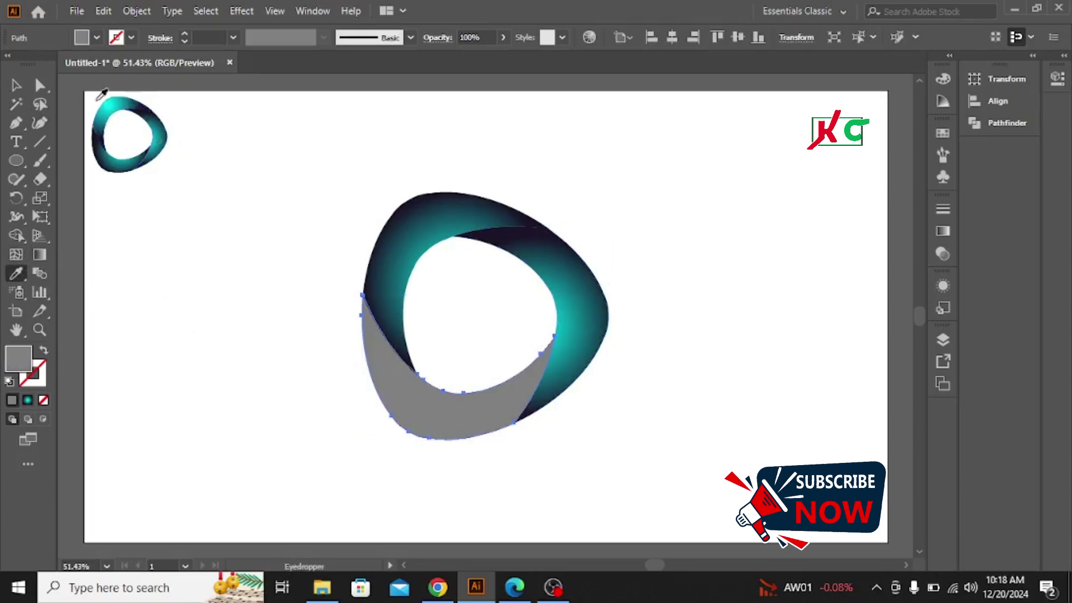
left_click(114, 104)
left_click(16, 84)
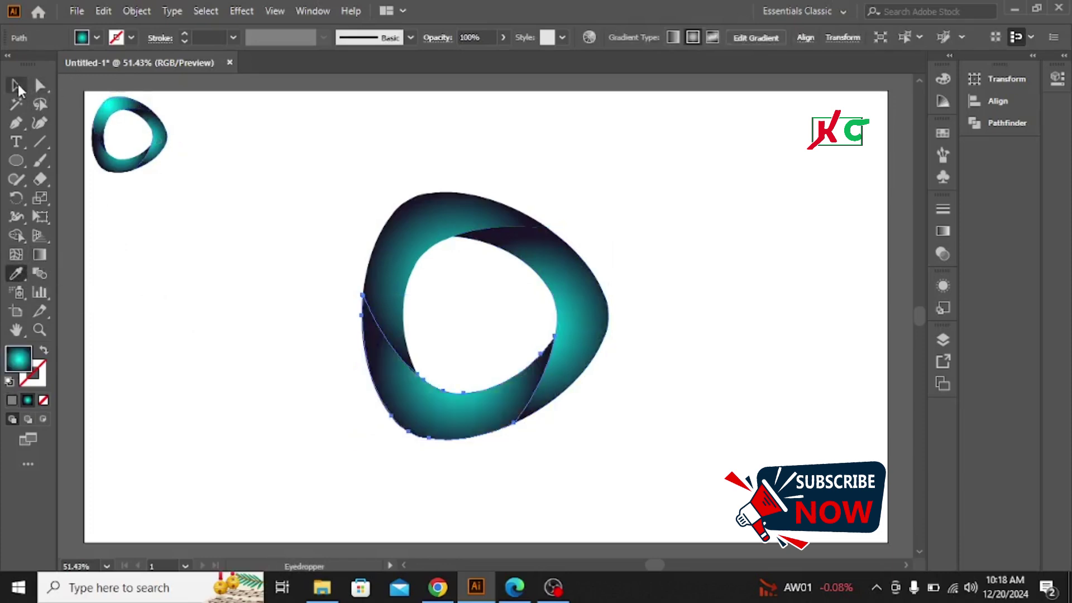
left_click(370, 191)
Step: Group the large ring's three segments, and enlarge the small reference logo beside the ring for comparison
left_click_drag(344, 197, 704, 447)
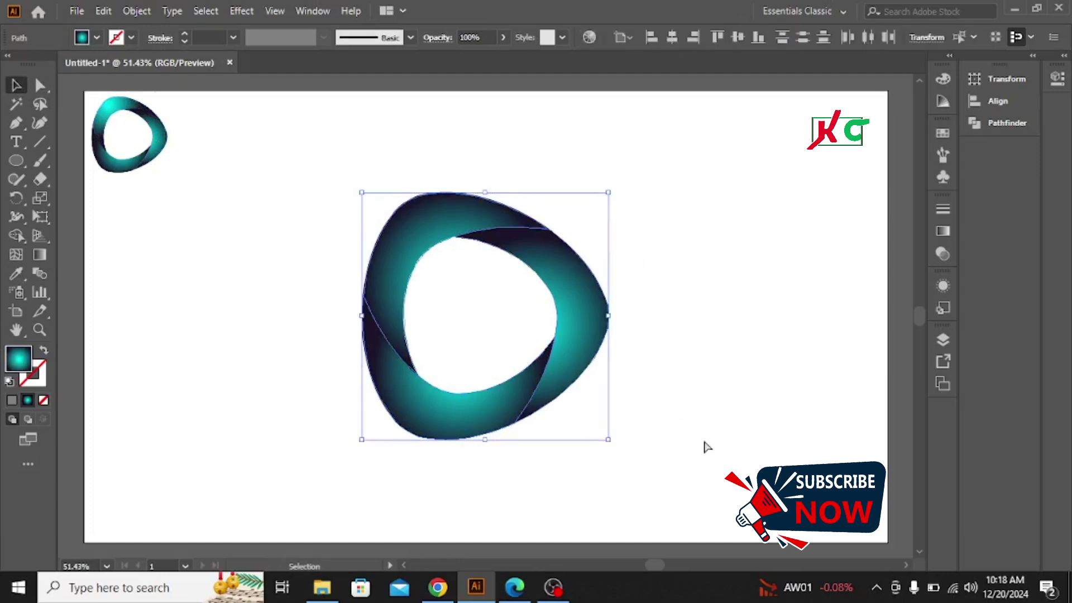
left_click(174, 168)
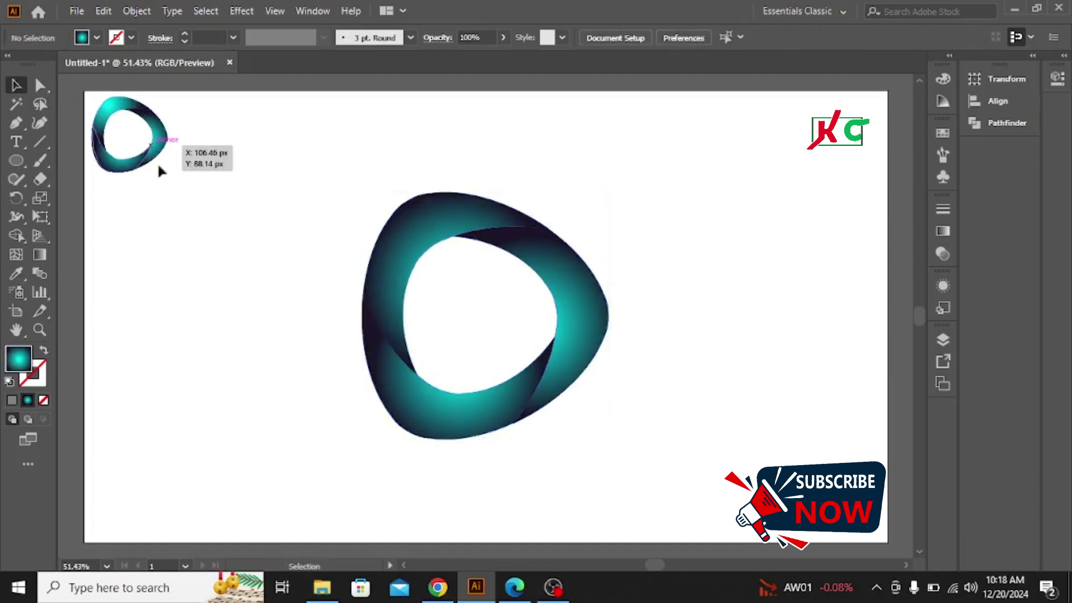
left_click_drag(158, 162, 294, 422)
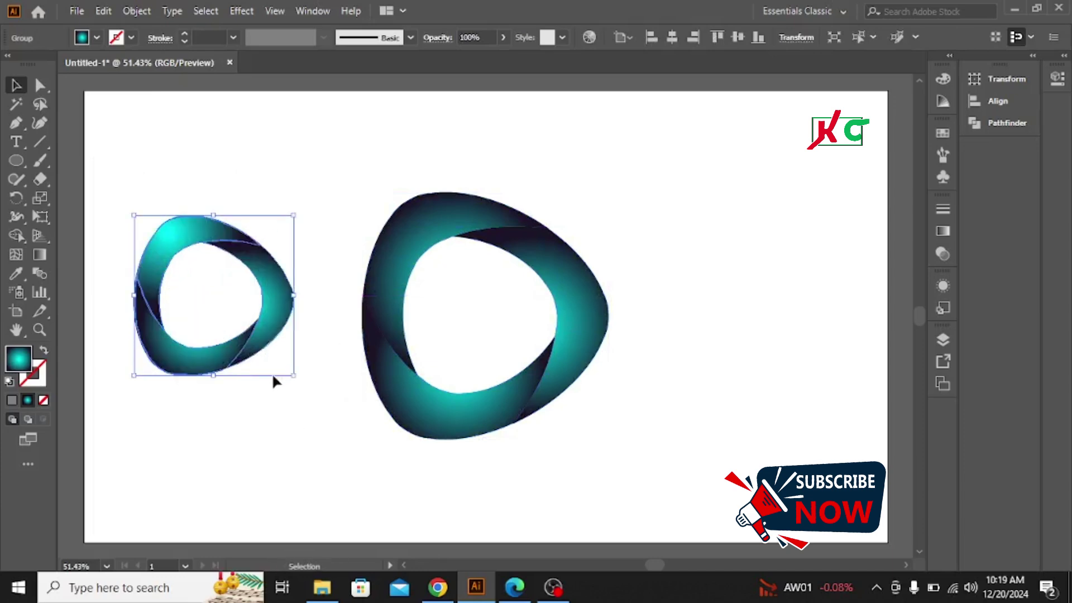
Step: Delete the large recreated ring and put the reference logo in its place at the artboard's center, enlarged to about 434 by 435 px
left_click(424, 232)
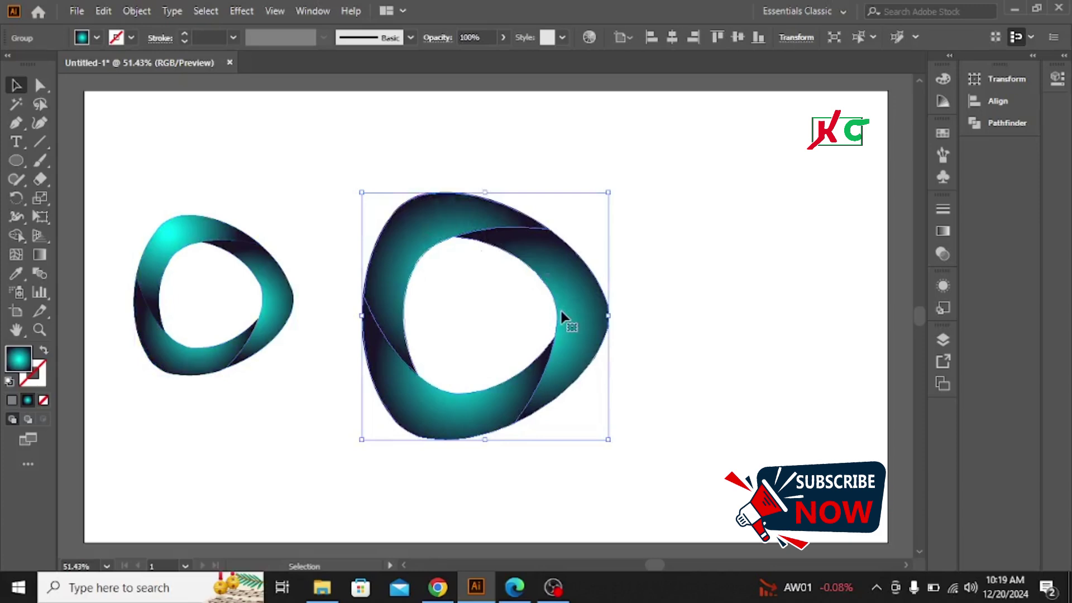
key("Delete")
left_click_drag(128, 190, 350, 433)
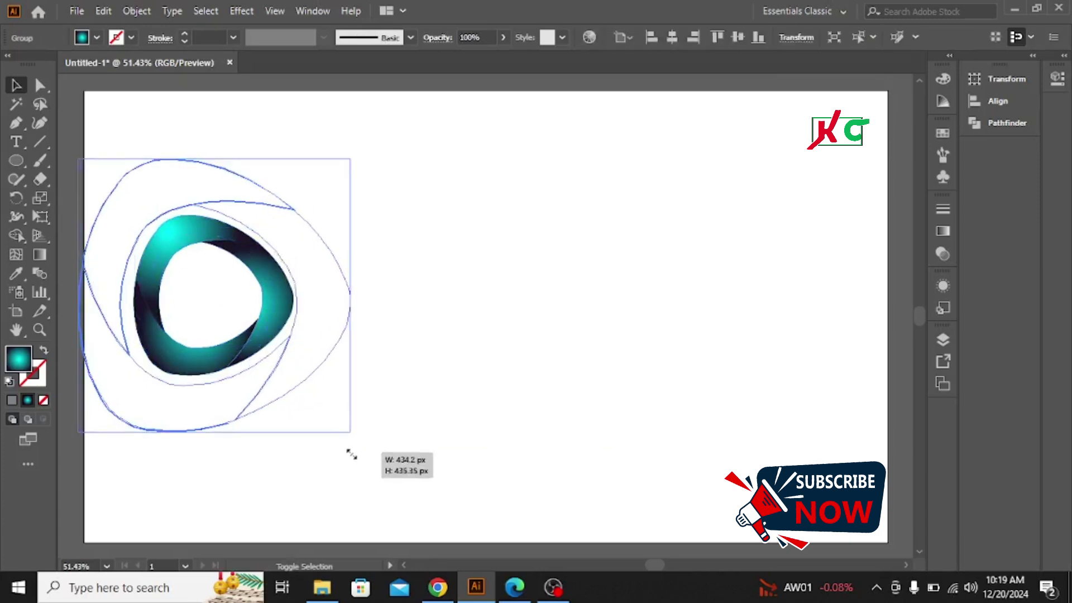
left_click_drag(219, 199, 472, 215)
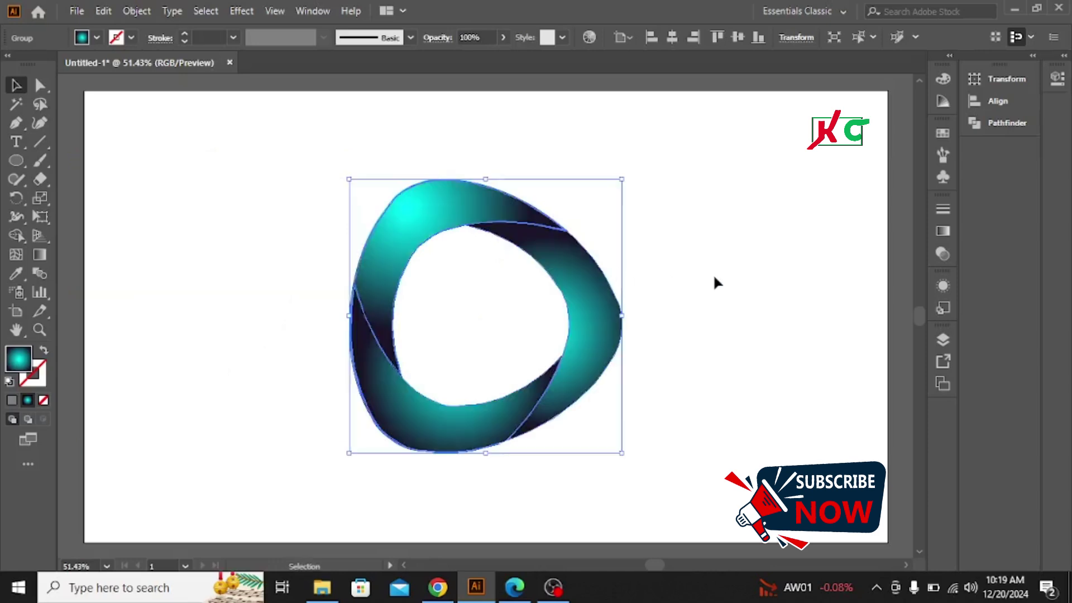
left_click(701, 287)
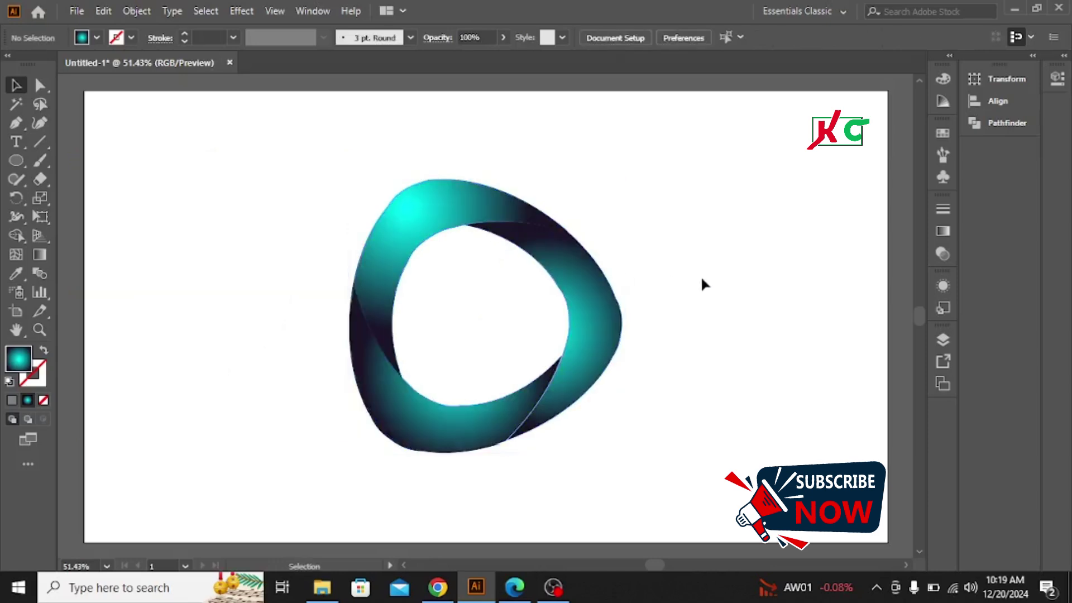